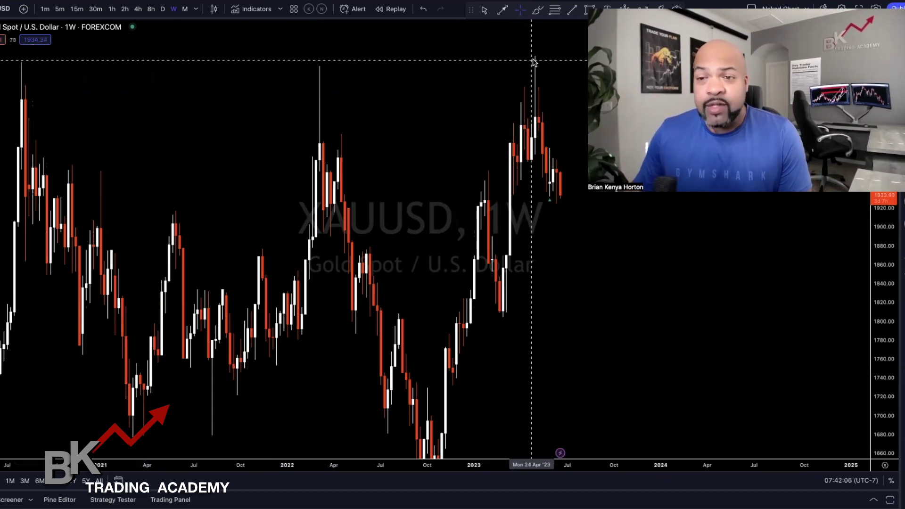
Draw a short horizontal brush mark at the latest weekly candle and undo the longer line traced back to the 2022 candles
click(560, 196)
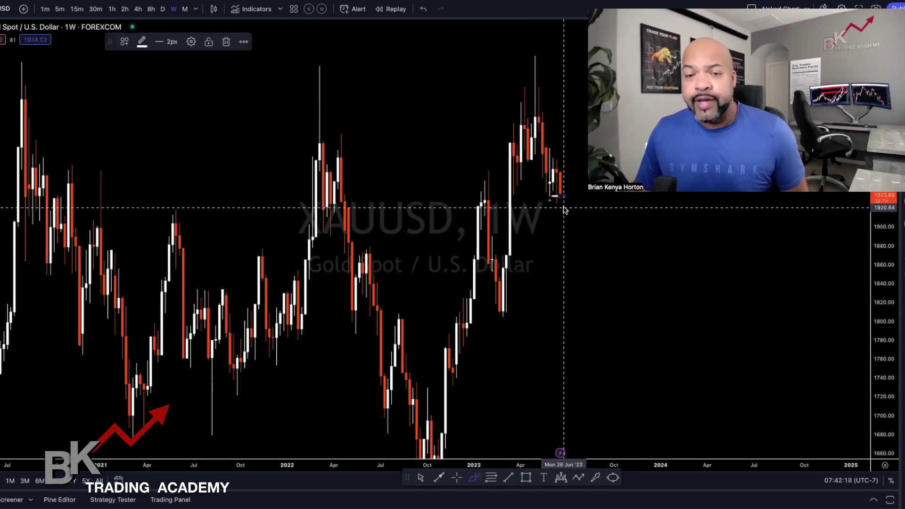
mouse_move(565, 198)
mouse_down()
mouse_move(344, 196)
mouse_move(567, 194)
mouse_up()
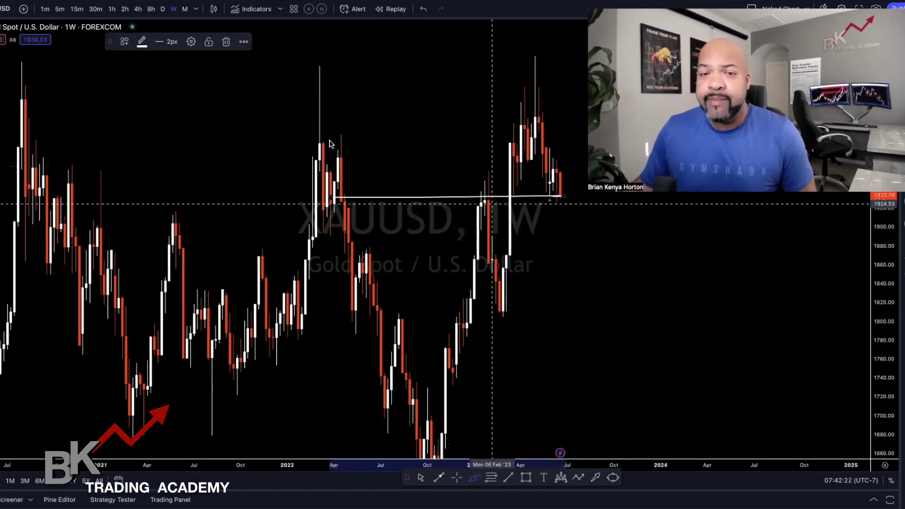
click(424, 10)
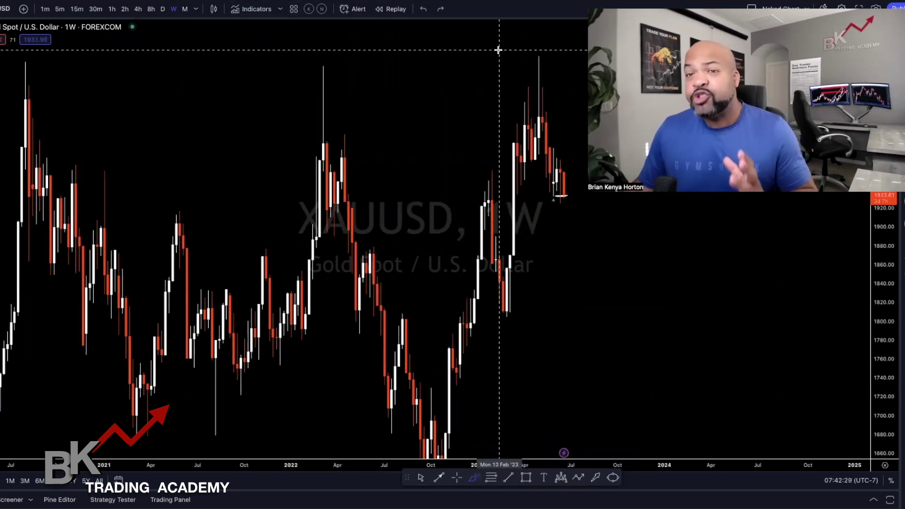
scroll(498, 49, left, 1)
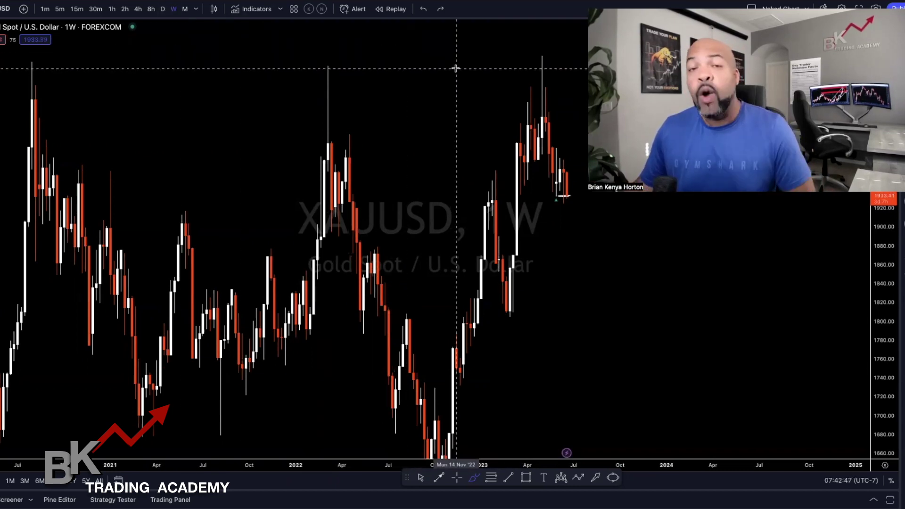
Circle the three major gold highs from August 2020, March 2022 and spring 2023 with the brush
drag(544, 54, 544, 54)
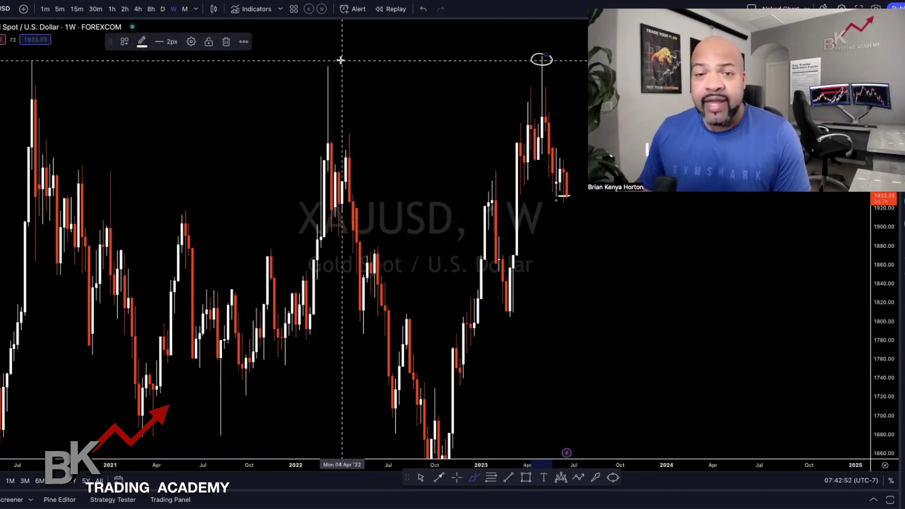
mouse_move(336, 59)
mouse_down()
mouse_move(321, 74)
mouse_move(334, 59)
mouse_up()
mouse_move(41, 58)
mouse_down()
mouse_move(29, 70)
mouse_move(26, 55)
mouse_up()
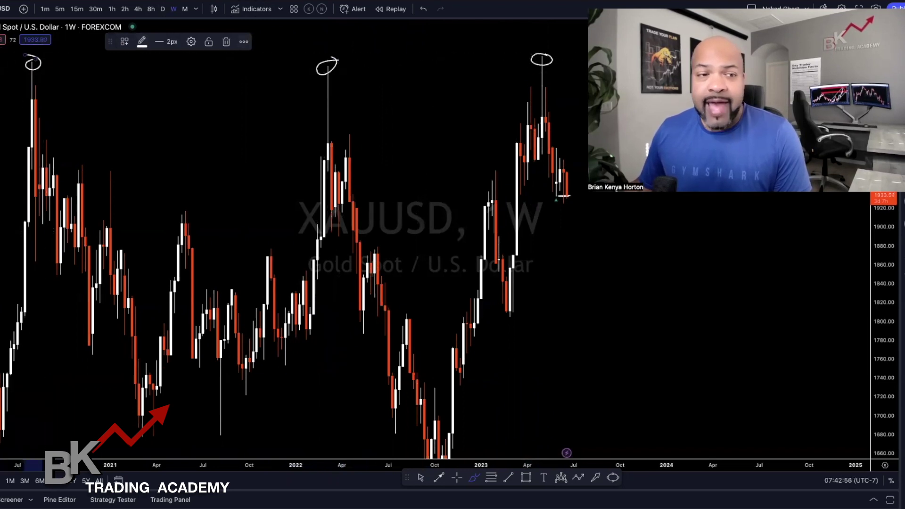
key(Escape)
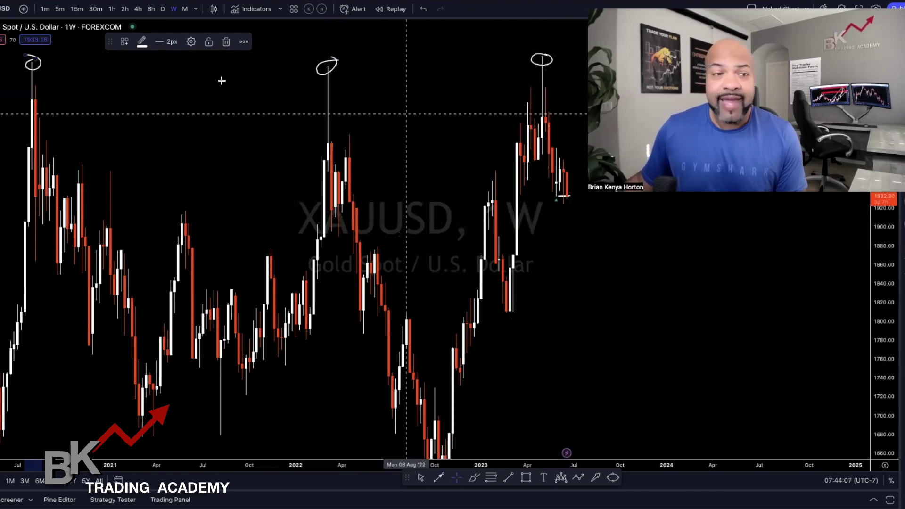
Draw a rectangle as a resistance zone over the three circled highs, from July 2020 to late May 2023
key(alt+shift+r)
mouse_move(18, 57)
mouse_down()
mouse_move(79, 69)
mouse_move(556, 70)
mouse_up()
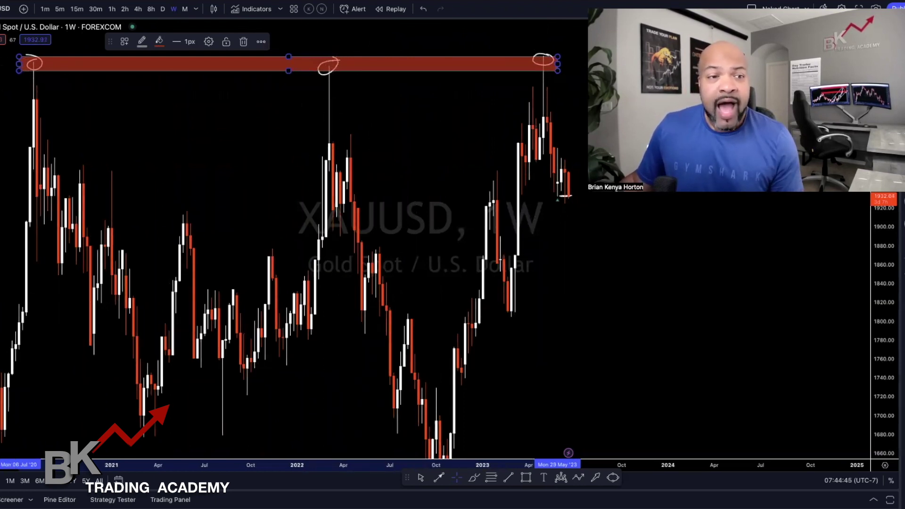
Measure the price drop from the August 2020 high to the March 2021 low
shift+click(34, 65)
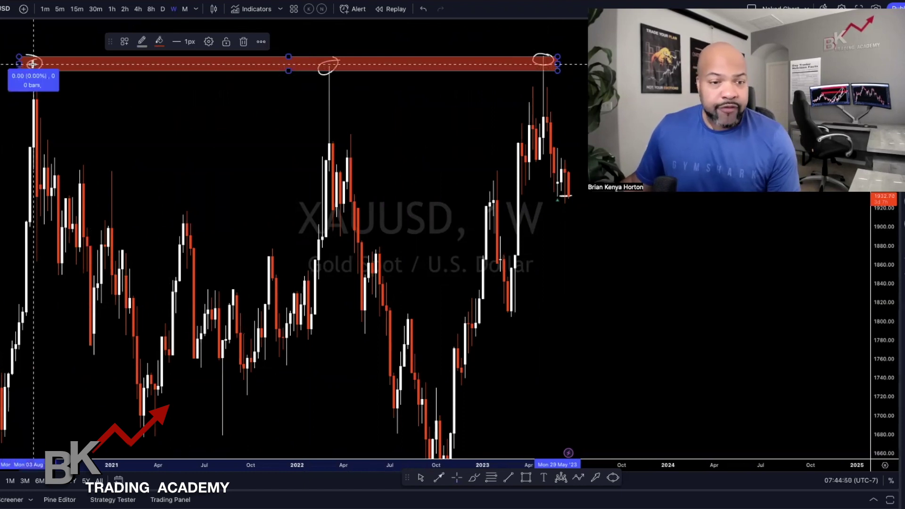
click(147, 437)
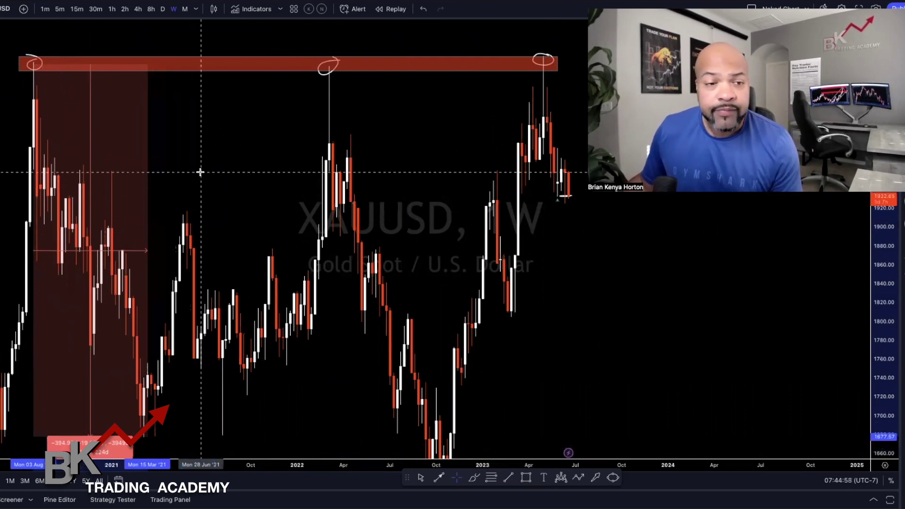
click(7, 102)
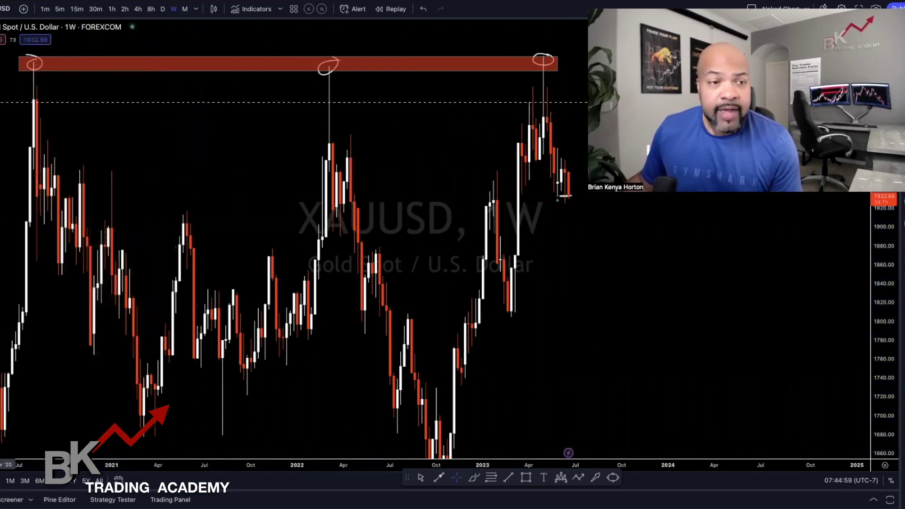
Measure the price drop from the March 2022 high to the late 2022 low, compressing the price scale to fit the full move
shift+click(331, 66)
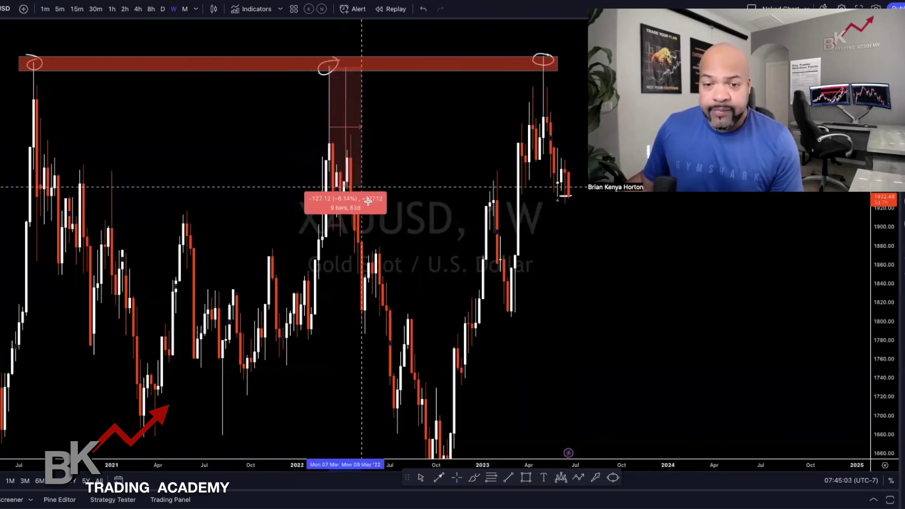
click(460, 433)
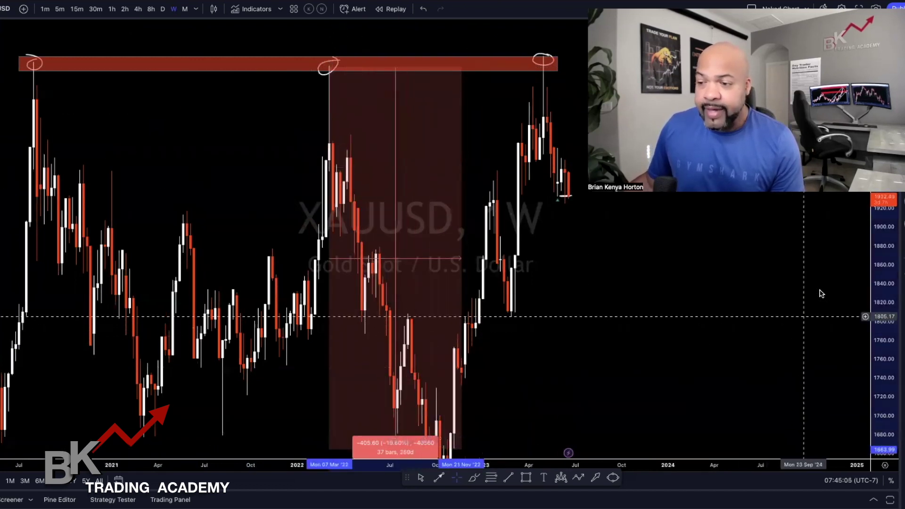
drag(882, 293, 881, 330)
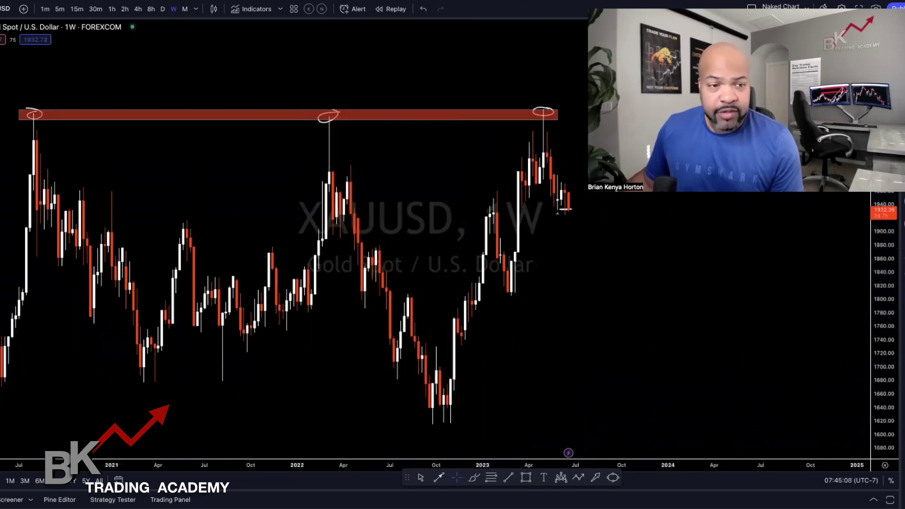
shift+click(329, 116)
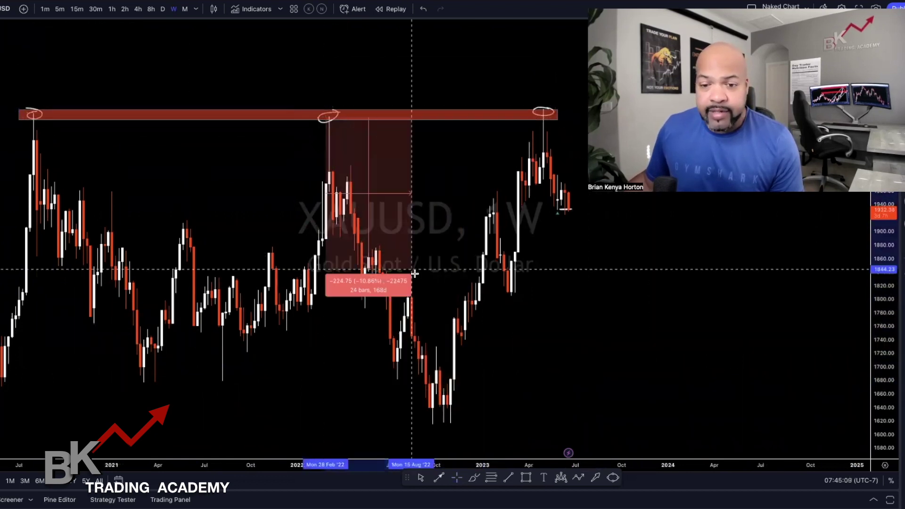
click(453, 417)
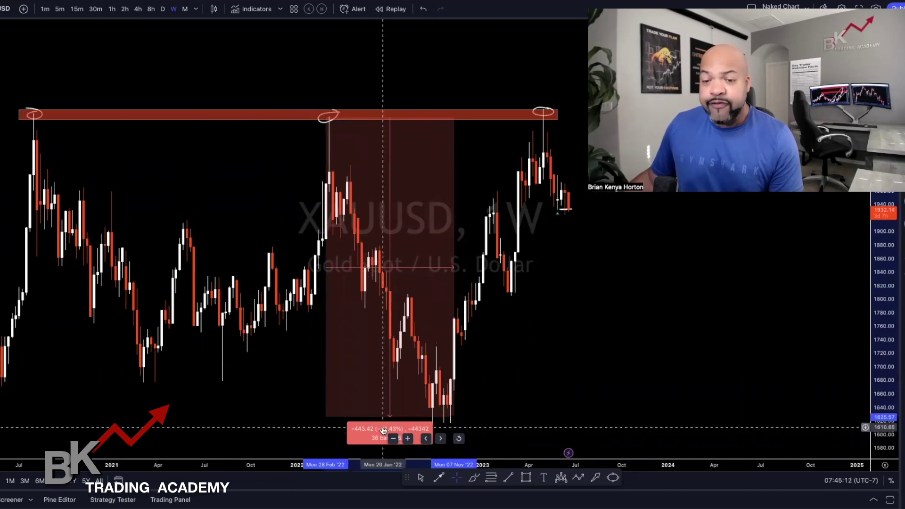
click(455, 412)
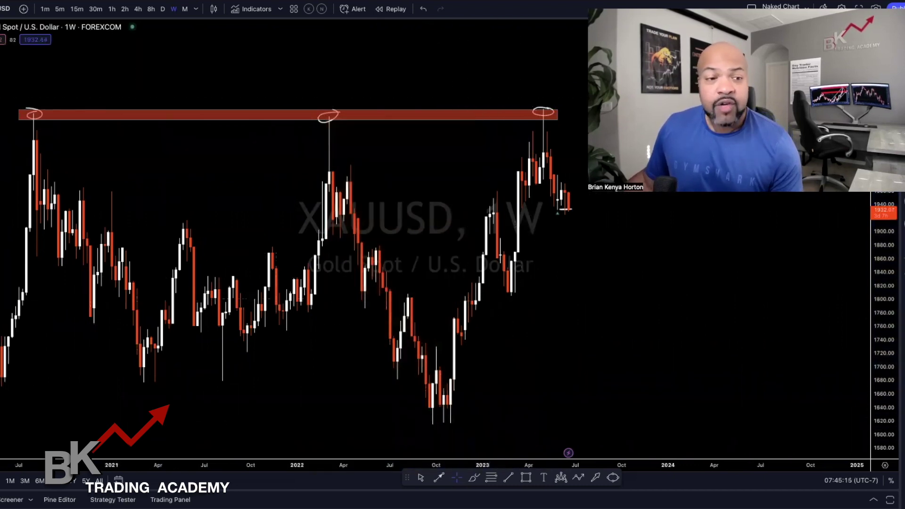
Measure the decline from the spring 2023 high to the recent price mark, and repeat the measurement
click(545, 110)
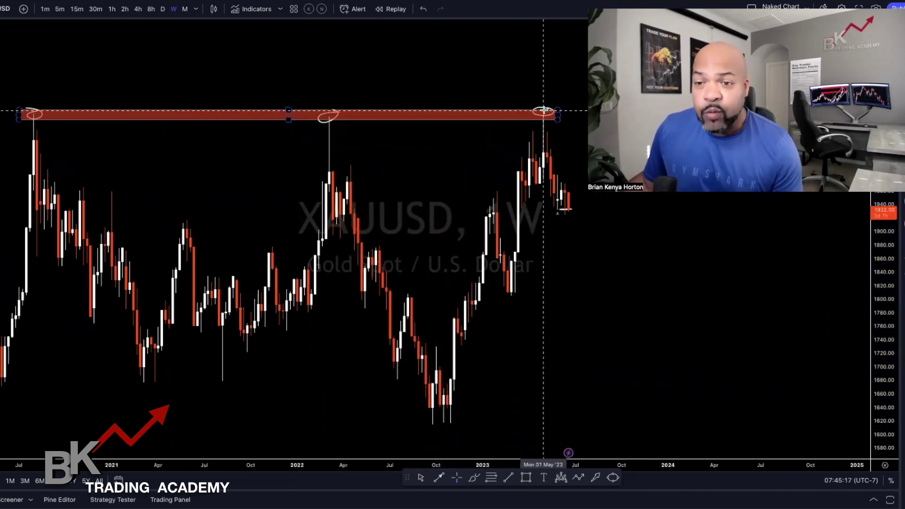
shift+click(544, 109)
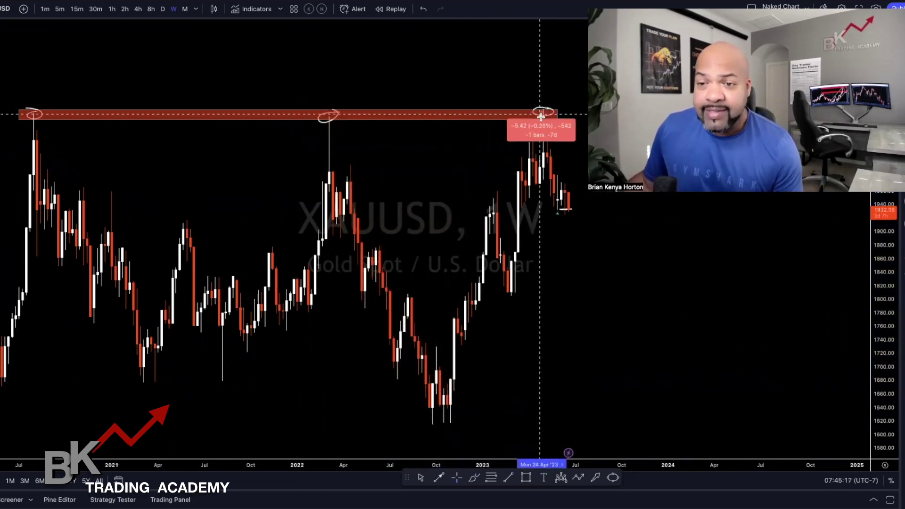
click(557, 209)
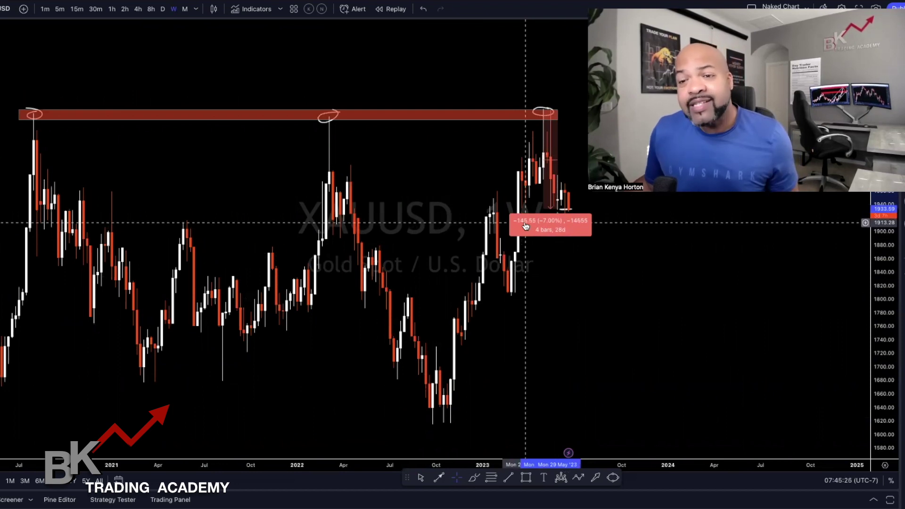
click(500, 148)
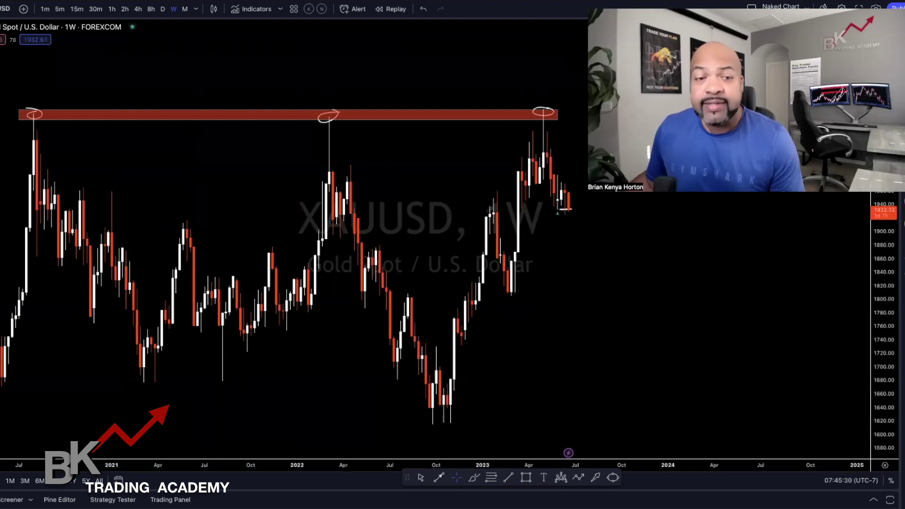
shift+click(546, 111)
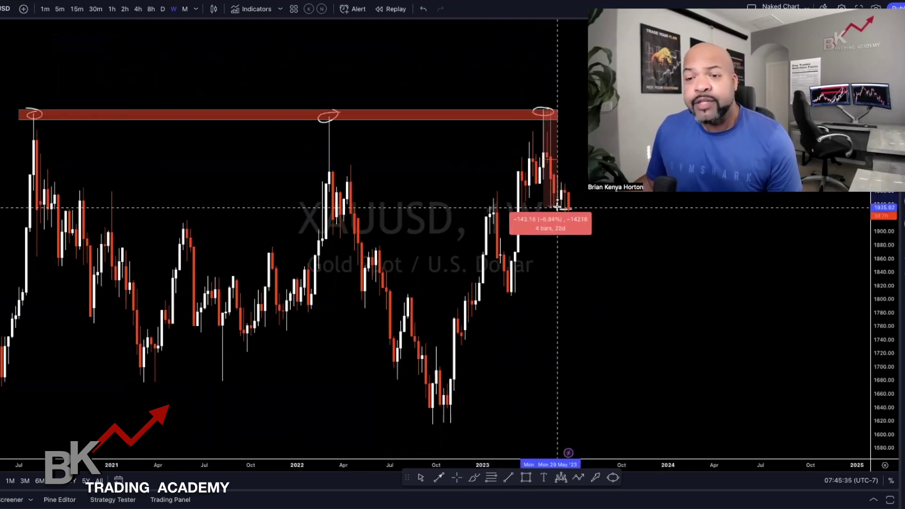
scroll(557, 207, left, 2)
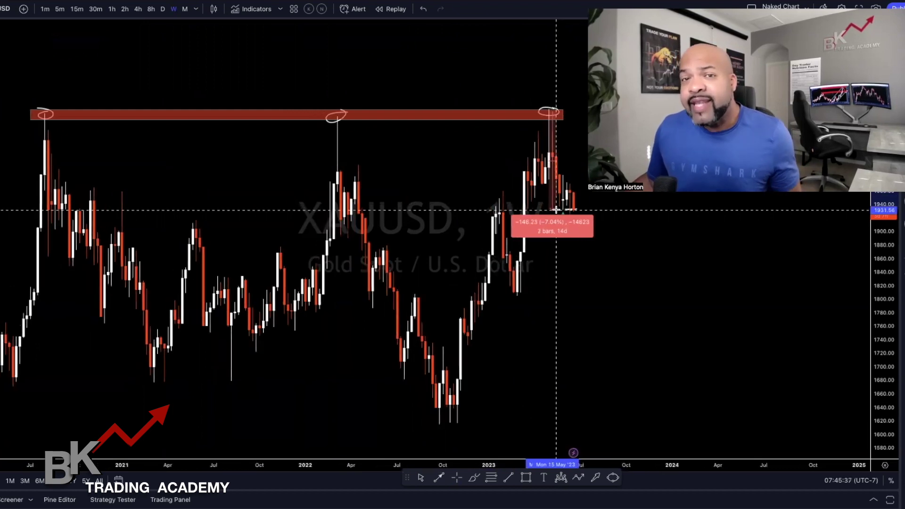
click(557, 210)
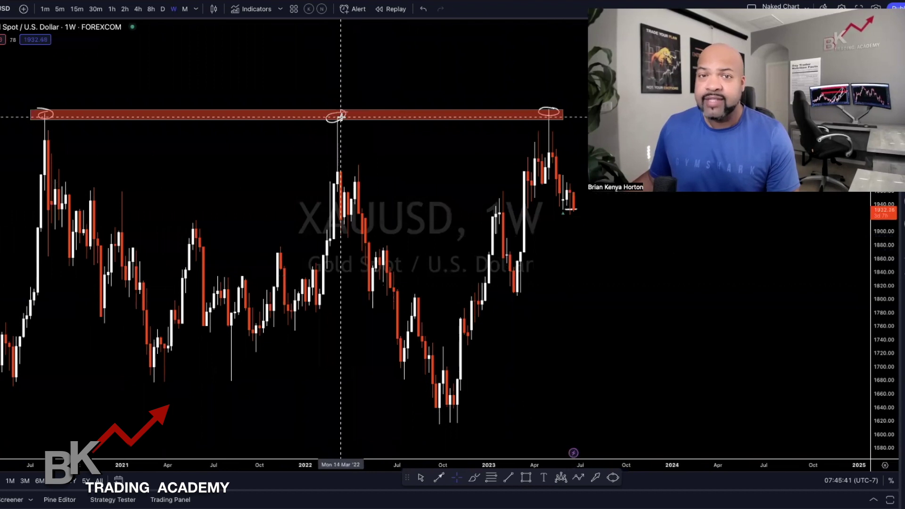
Draw a descending trend line from the August 2020 high along the lower highs to about 1681 in mid-June 2021
scroll(341, 116, up, 2)
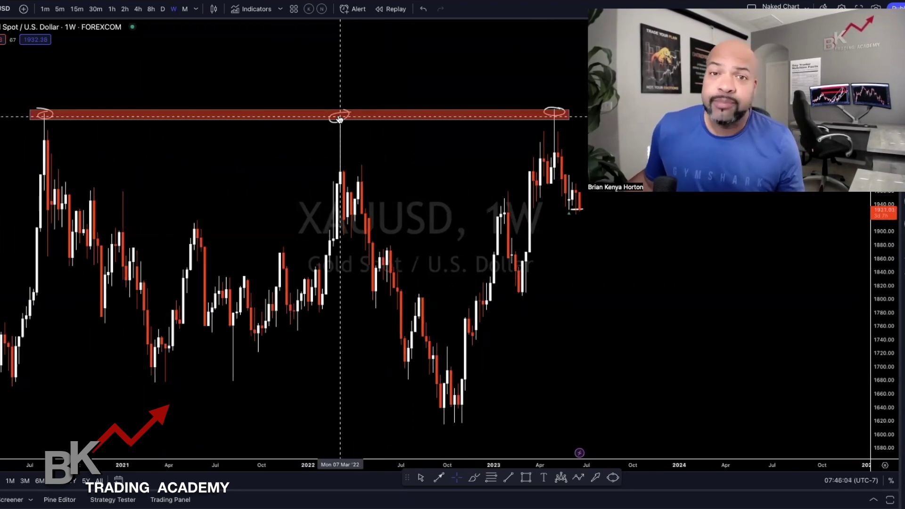
scroll(340, 118, right, 5)
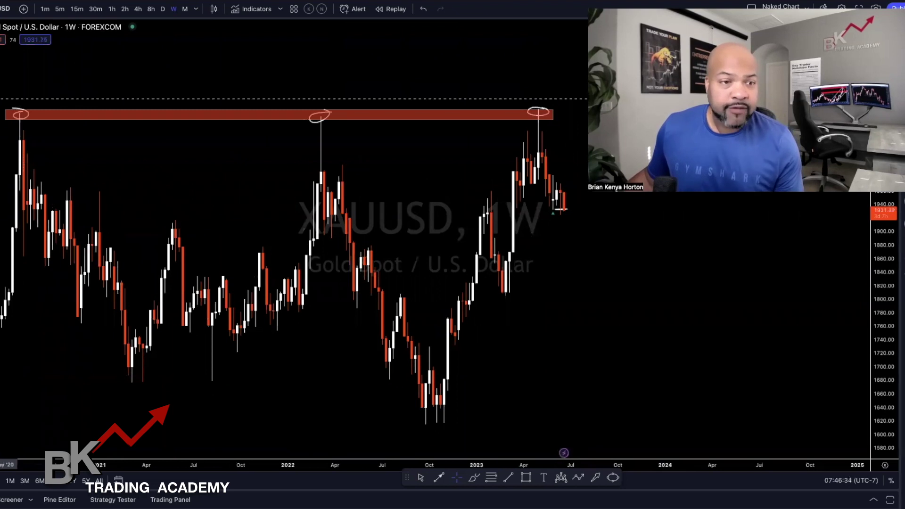
key(alt+t)
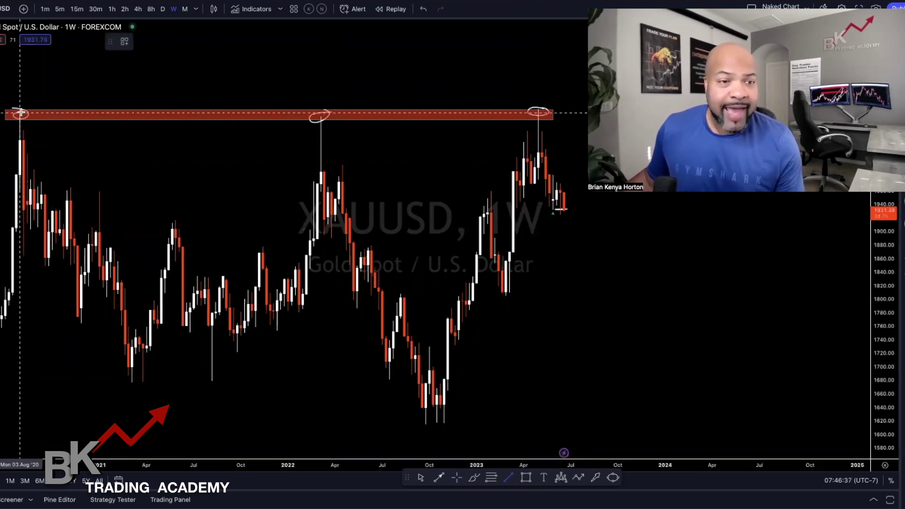
click(21, 113)
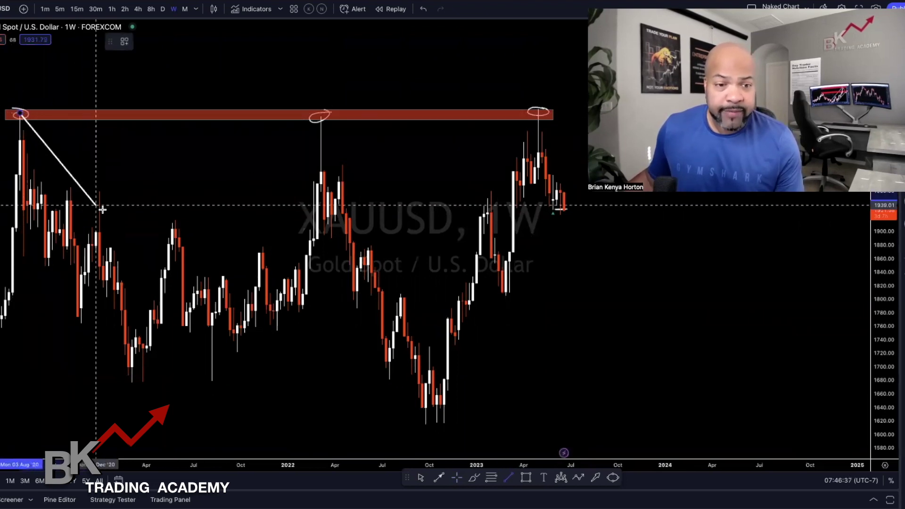
click(169, 385)
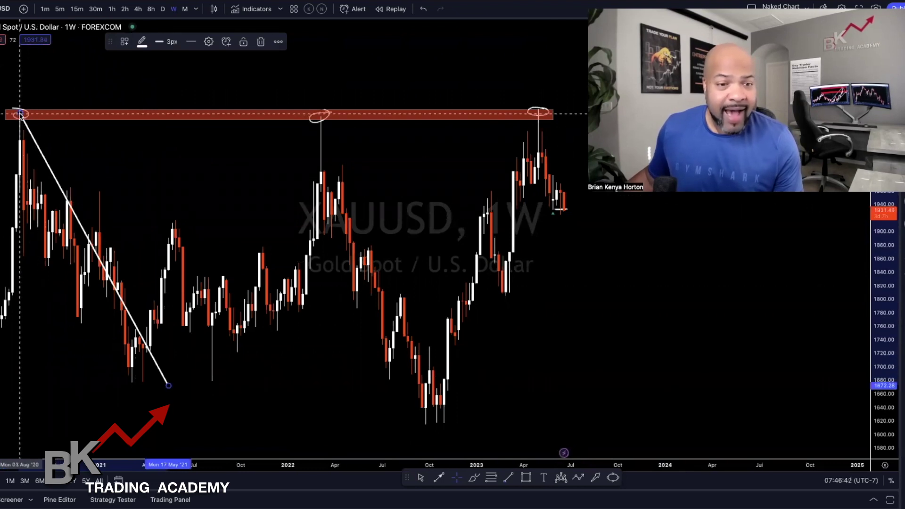
drag(169, 385, 183, 380)
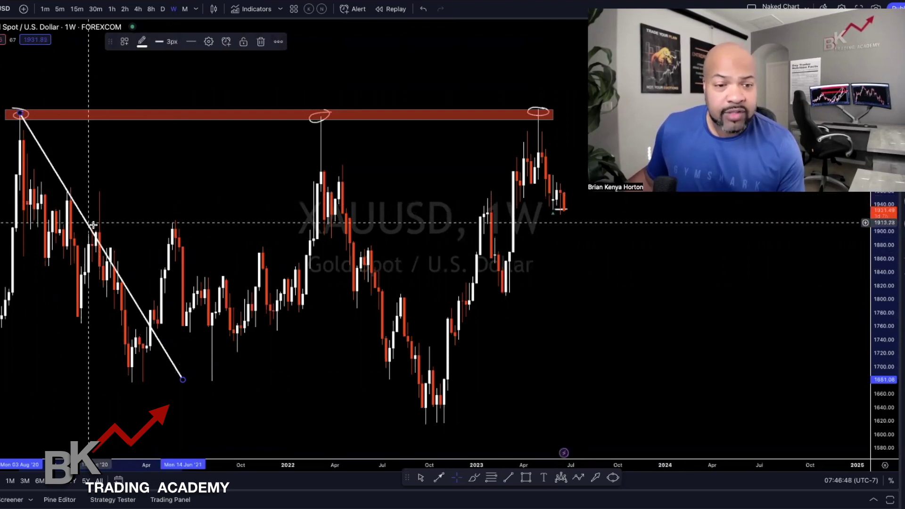
Clone the descending trend line and place the copy under the 2020 lows to form a parallel channel
right_click(140, 313)
click(174, 367)
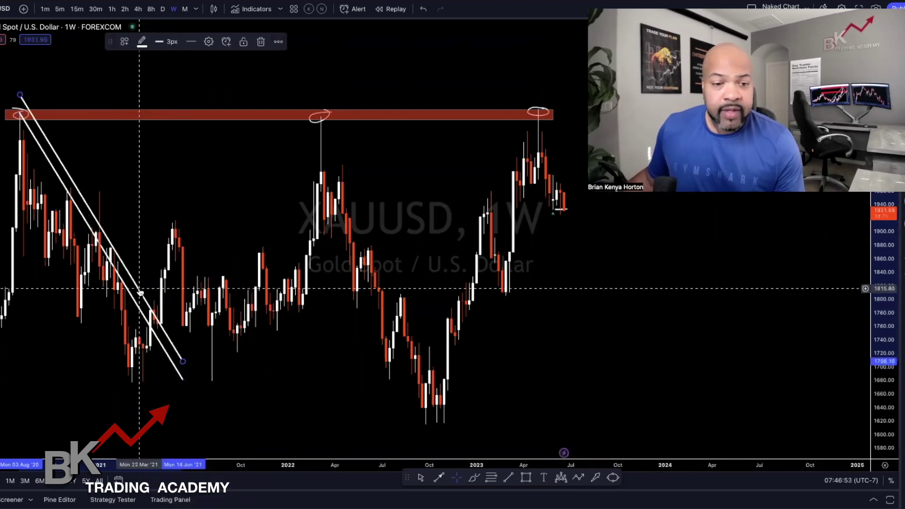
mouse_move(140, 293)
mouse_down()
mouse_move(140, 307)
mouse_move(108, 305)
mouse_move(84, 337)
mouse_up()
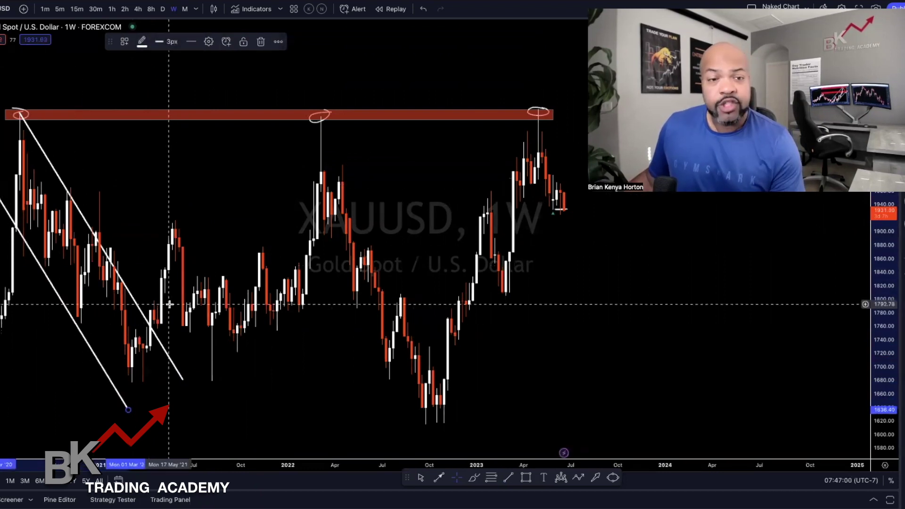
Circle the swing highs and lows along both lines of the 2020–2021 descending channel with the Brush
click(475, 478)
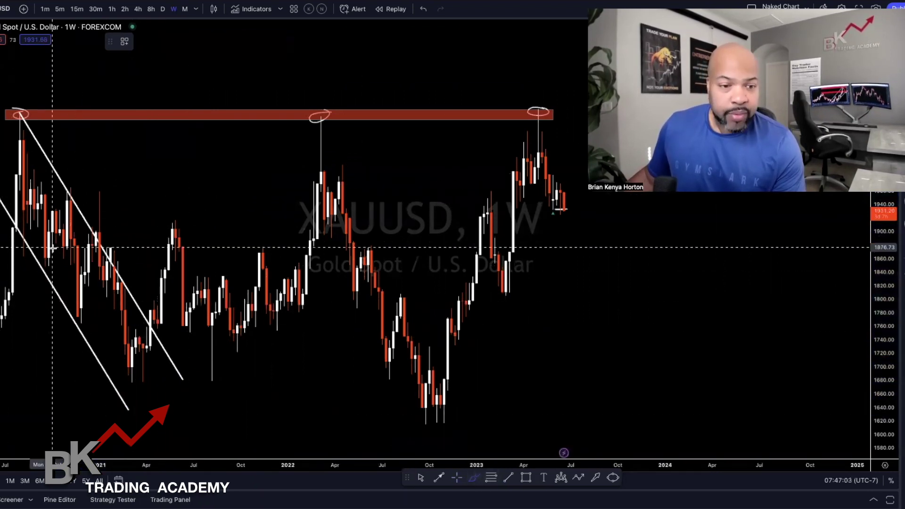
drag(45, 257, 44, 262)
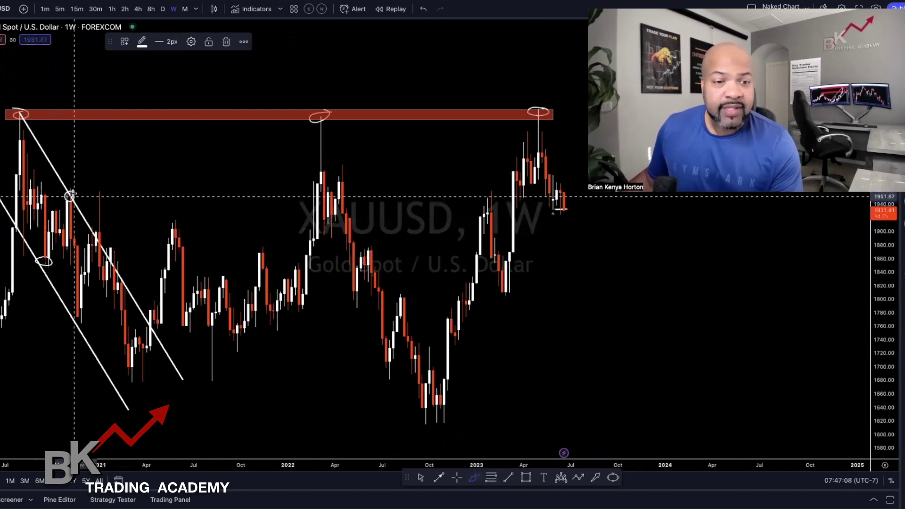
mouse_move(78, 312)
mouse_down()
mouse_move(73, 320)
mouse_move(79, 314)
mouse_up()
drag(103, 253, 104, 252)
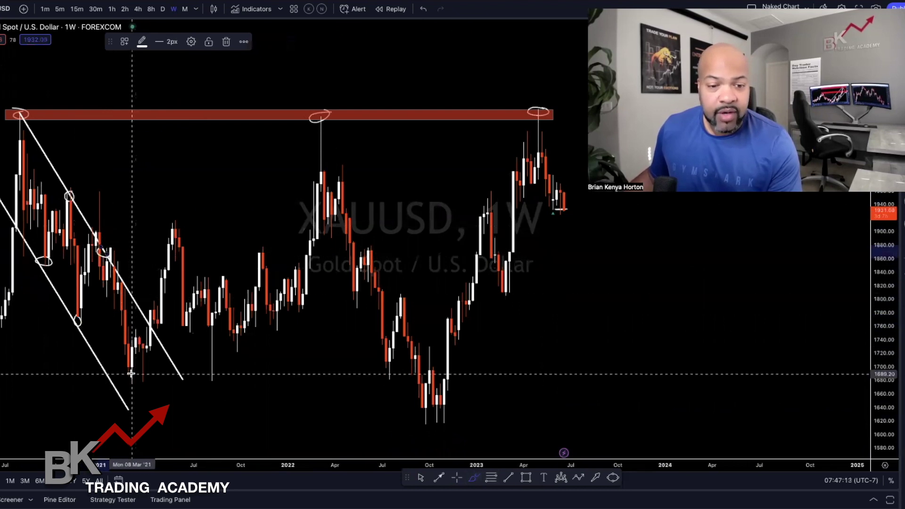
mouse_move(131, 375)
mouse_down()
mouse_move(122, 387)
mouse_move(131, 376)
mouse_up()
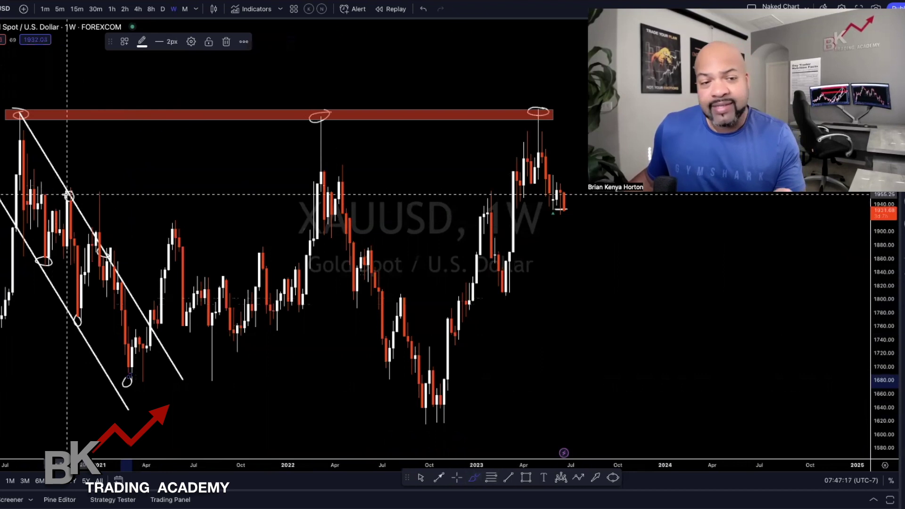
drag(67, 194, 74, 203)
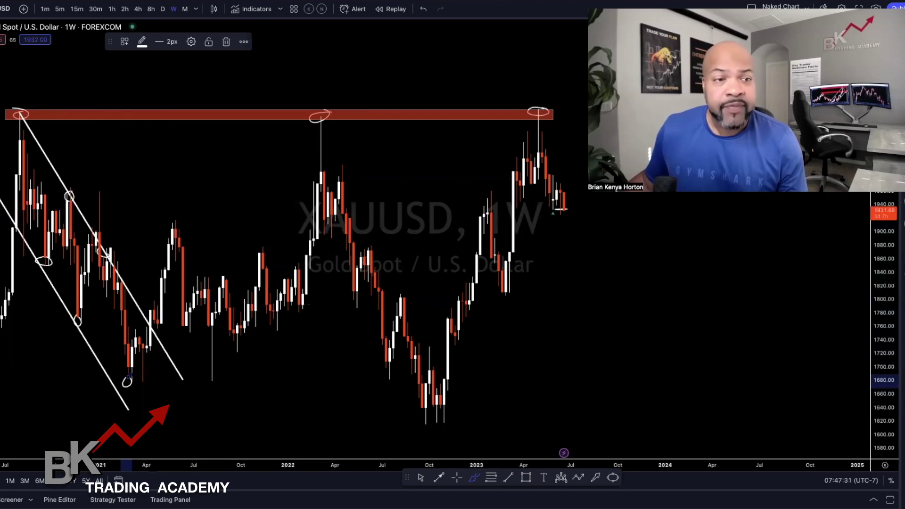
Draw a trend line from the March 2022 high to about 1636 in mid-December 2022, and clone it below the lows as a parallel channel
key(alt+t)
click(320, 115)
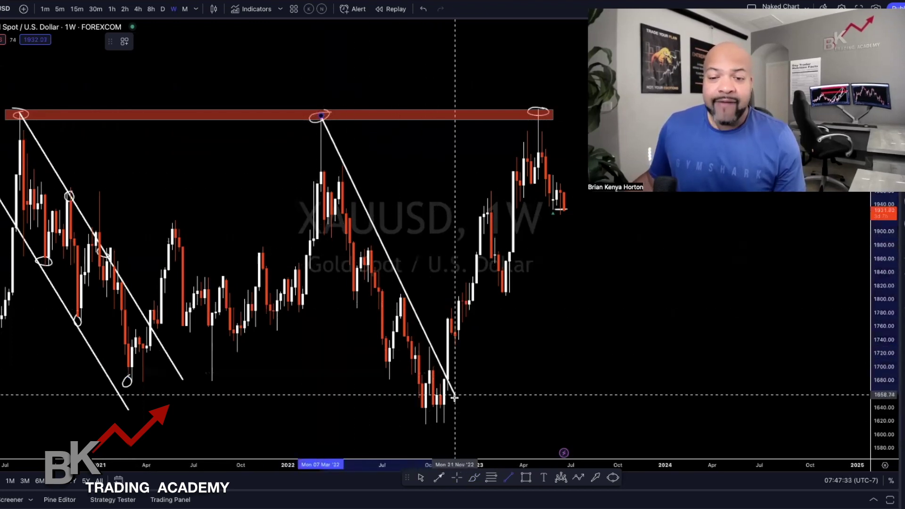
click(467, 411)
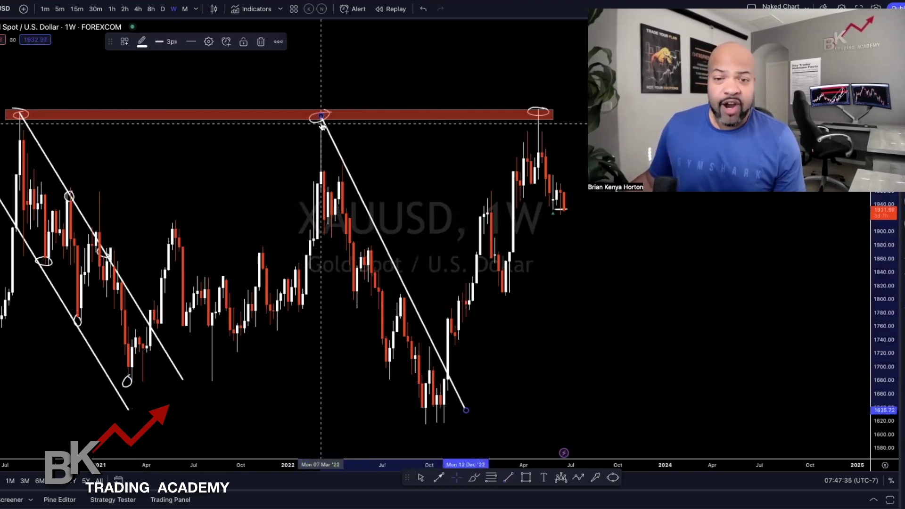
right_click(438, 363)
right_click(421, 324)
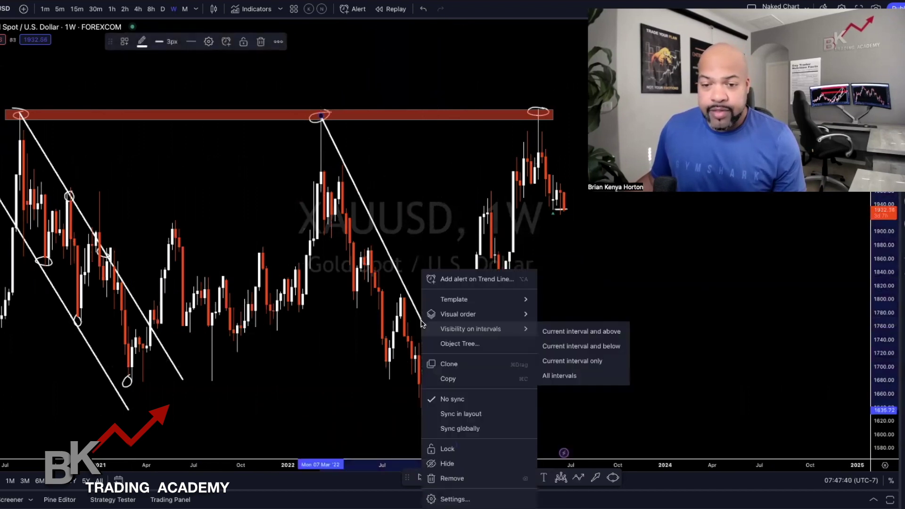
click(448, 365)
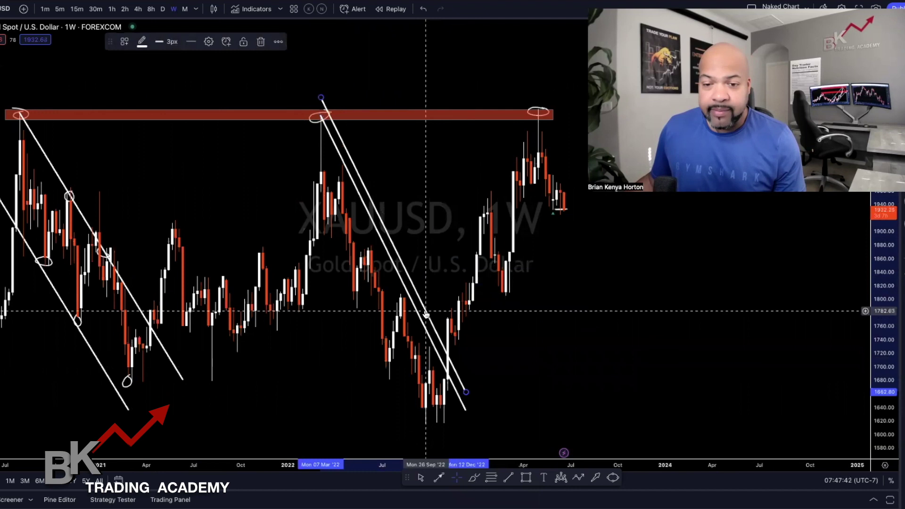
drag(425, 313, 378, 368)
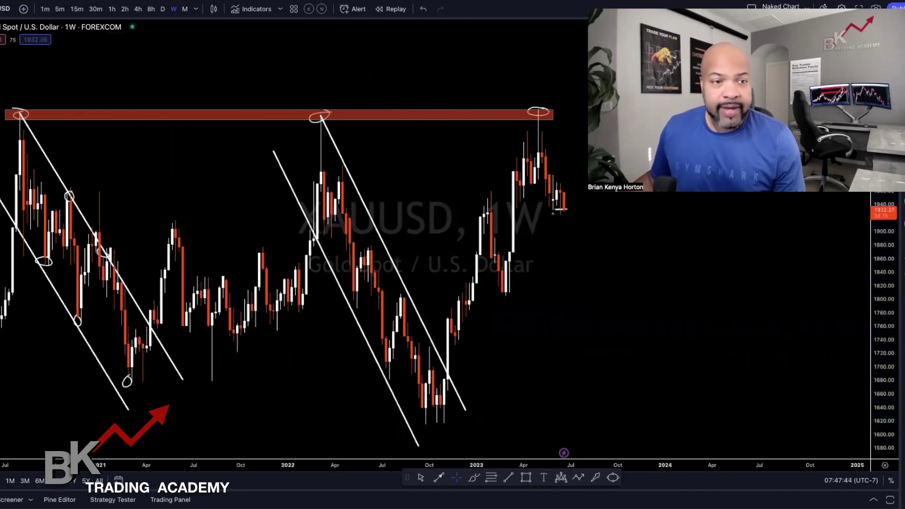
Circle the swing highs and lows inside the 2022 descending channel, from the March high to the autumn low
key(alt+b)
drag(321, 118, 322, 120)
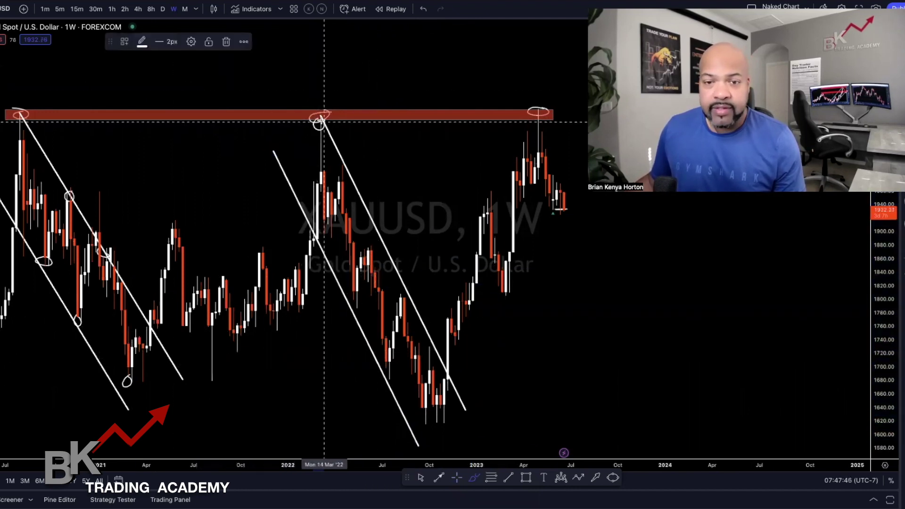
mouse_move(357, 293)
mouse_down()
mouse_move(349, 304)
mouse_move(355, 295)
mouse_up()
drag(380, 246, 375, 257)
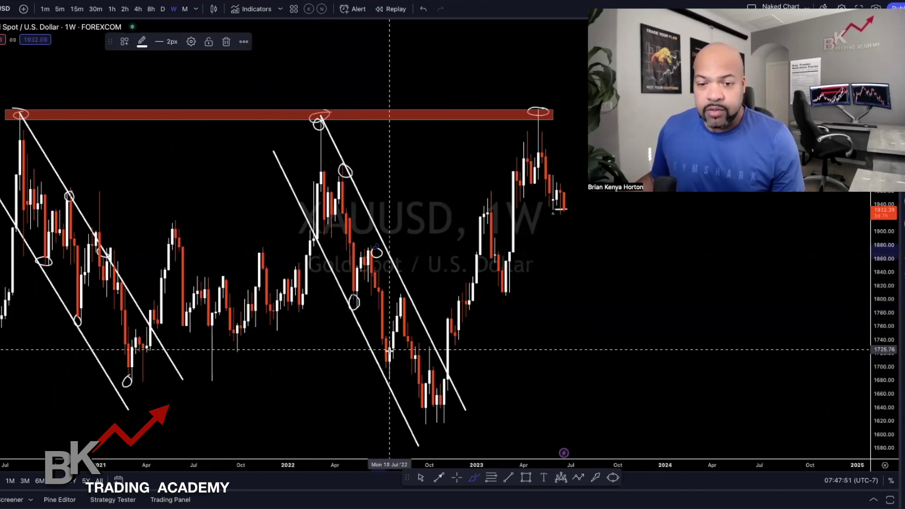
drag(386, 368, 383, 380)
drag(401, 303, 407, 296)
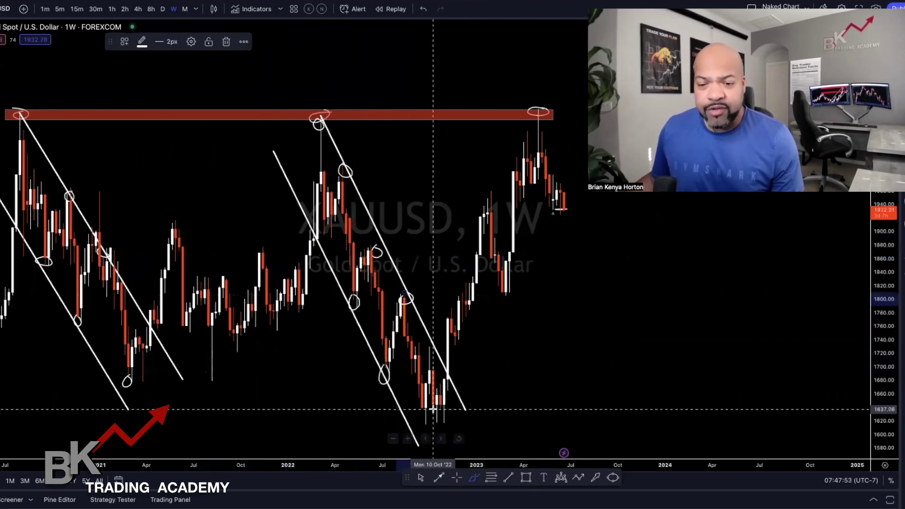
drag(418, 414, 420, 427)
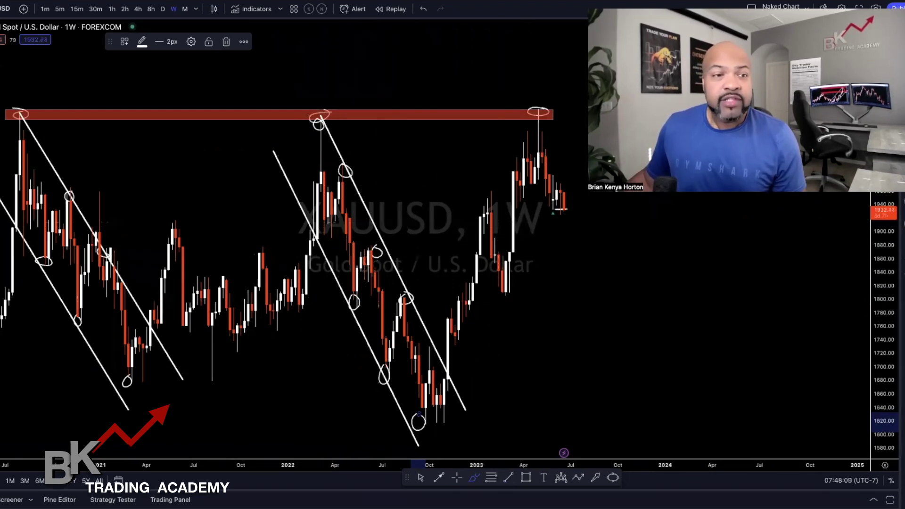
Draw a descending trend line from the May 2023 high to about 1917 in mid-July 2023
key(alt+t)
click(524, 102)
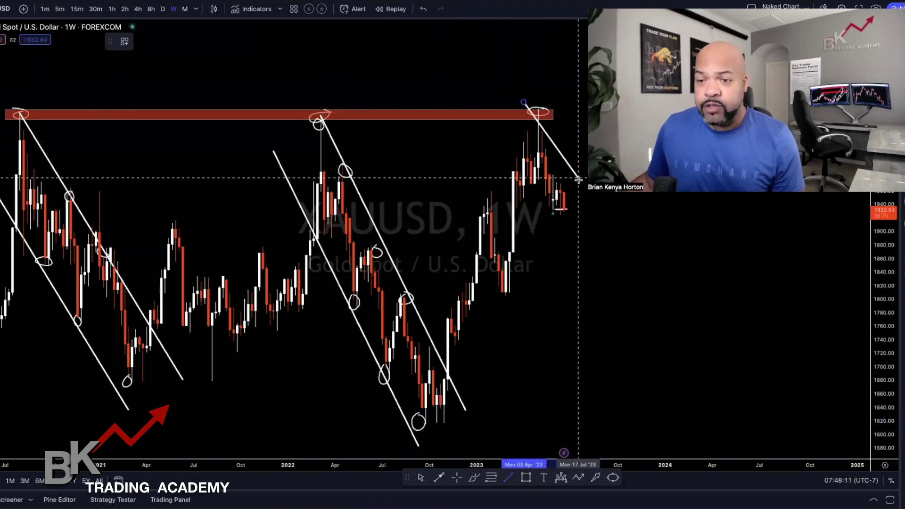
click(578, 220)
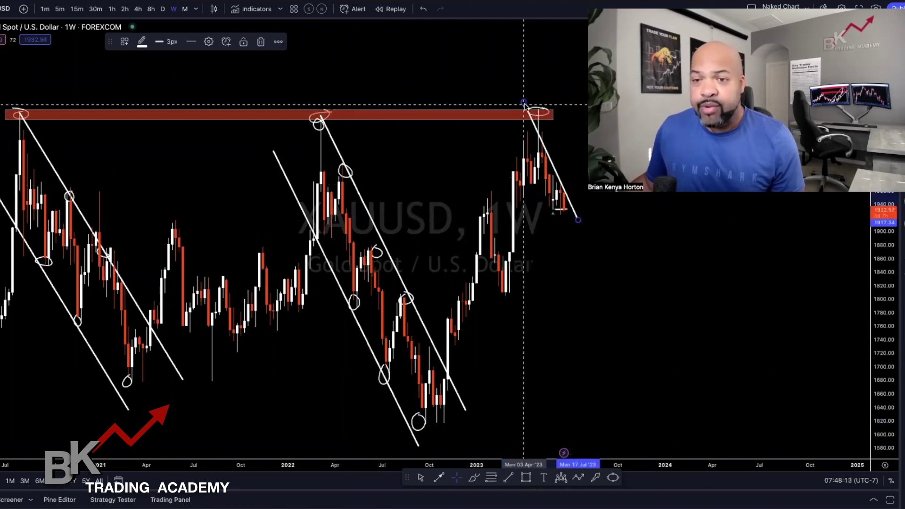
drag(524, 102, 539, 105)
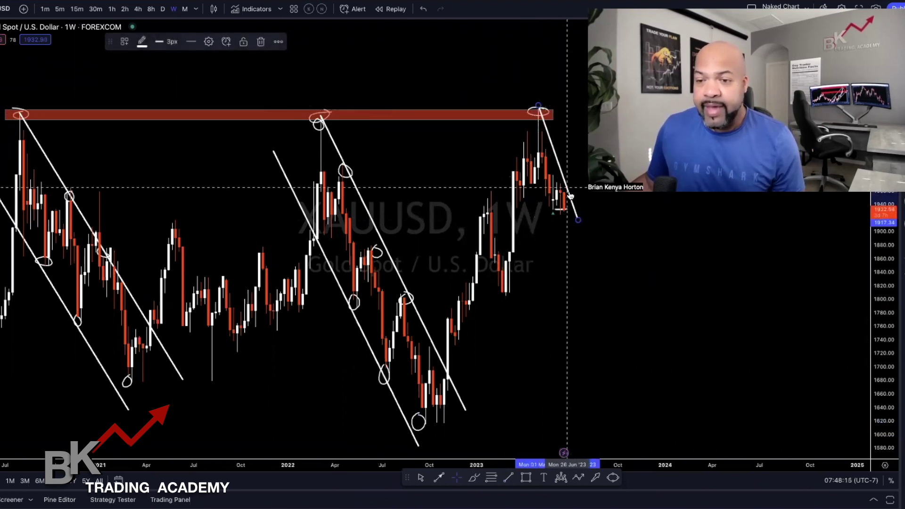
Clone the 2023 trend line to its lower side as a parallel channel, and adjust the original line's end to about 1919
right_click(555, 155)
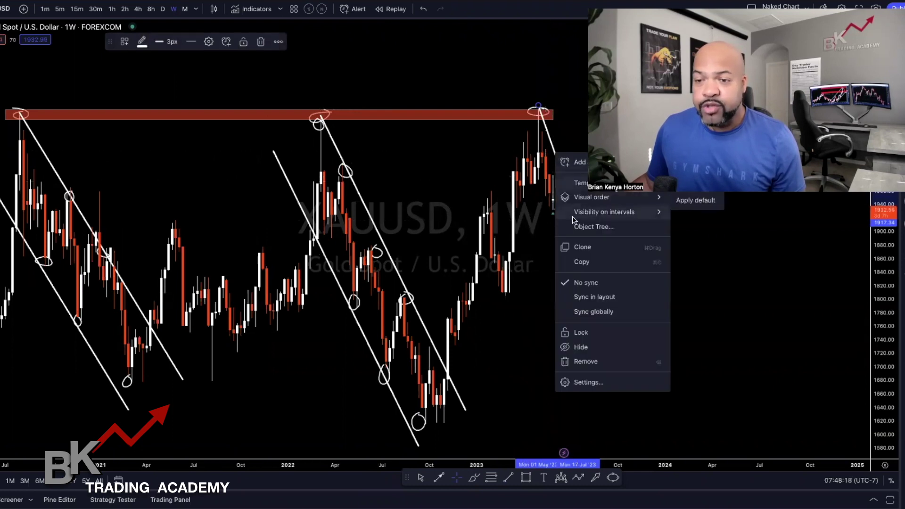
click(587, 247)
mouse_move(542, 206)
mouse_down()
mouse_move(528, 218)
mouse_move(581, 255)
mouse_move(604, 302)
mouse_move(576, 220)
mouse_up()
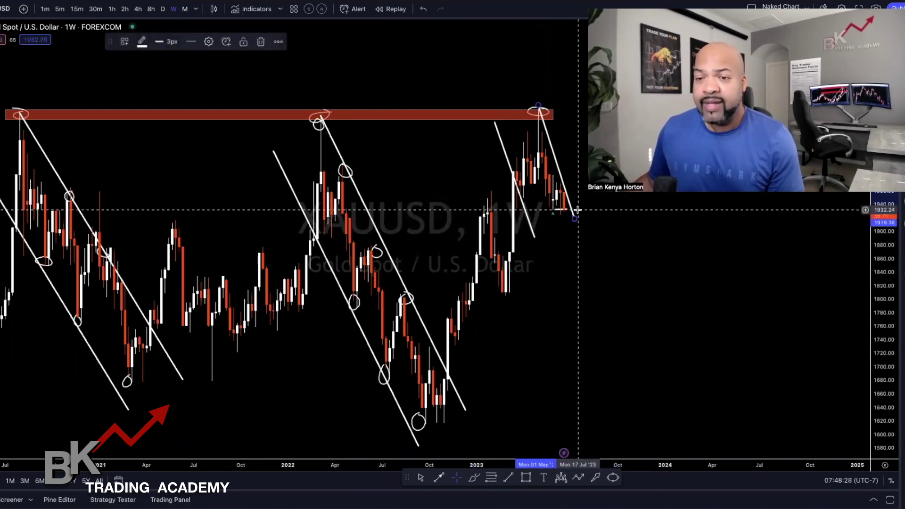
click(535, 210)
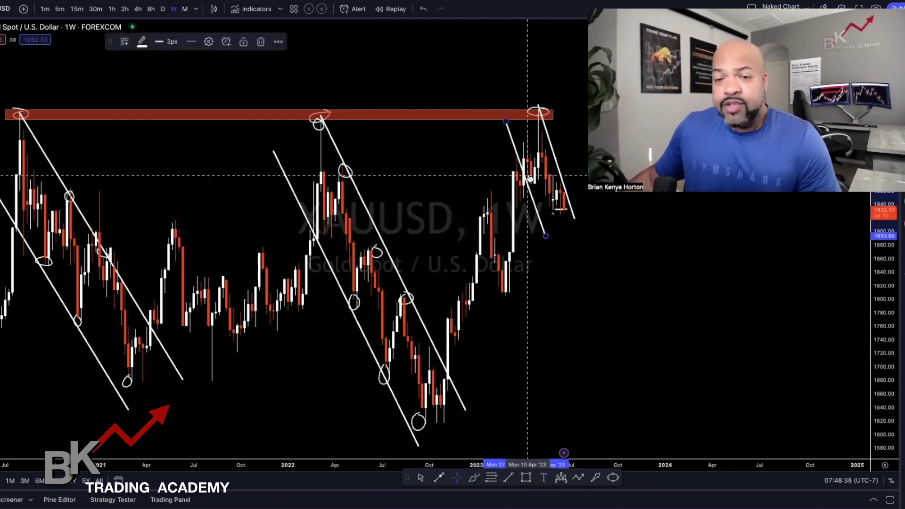
Circle the two swing highs between the channels, in November 2021 and late May 2021, with the Brush
scroll(529, 179, up, 2)
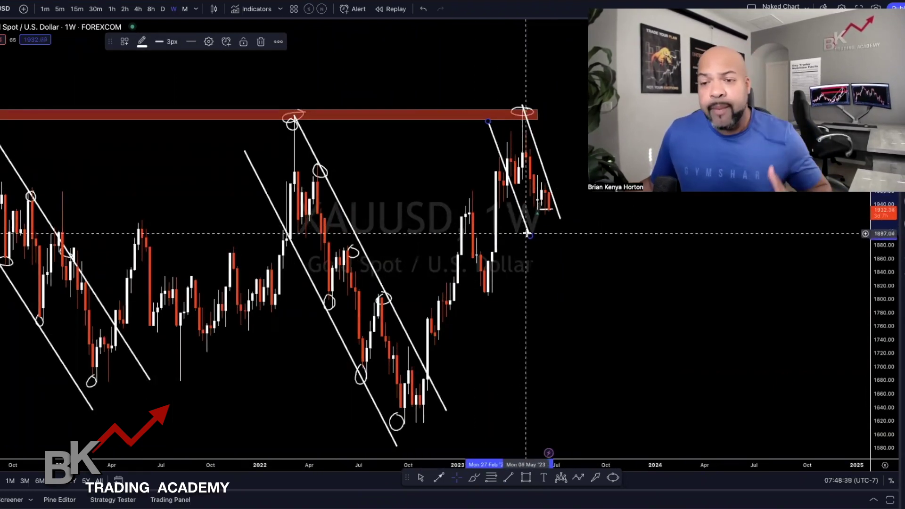
scroll(432, 189, down, 1)
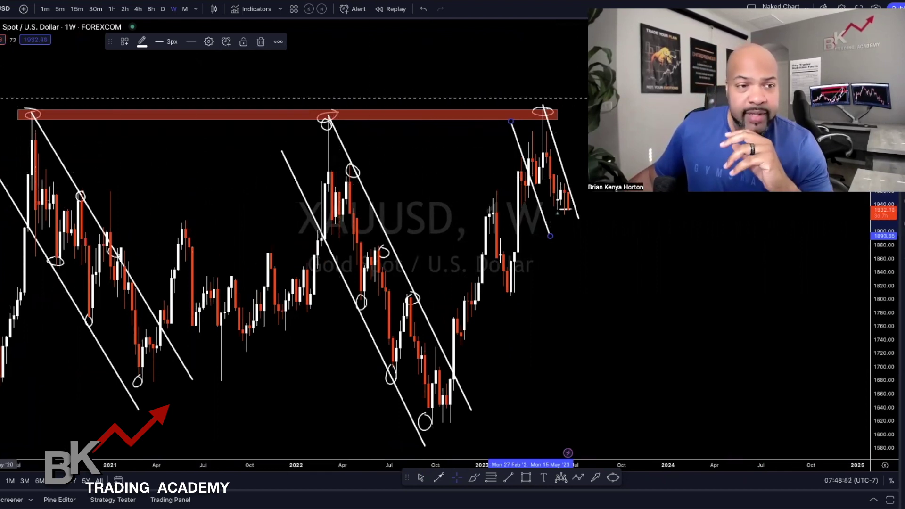
key(alt+b)
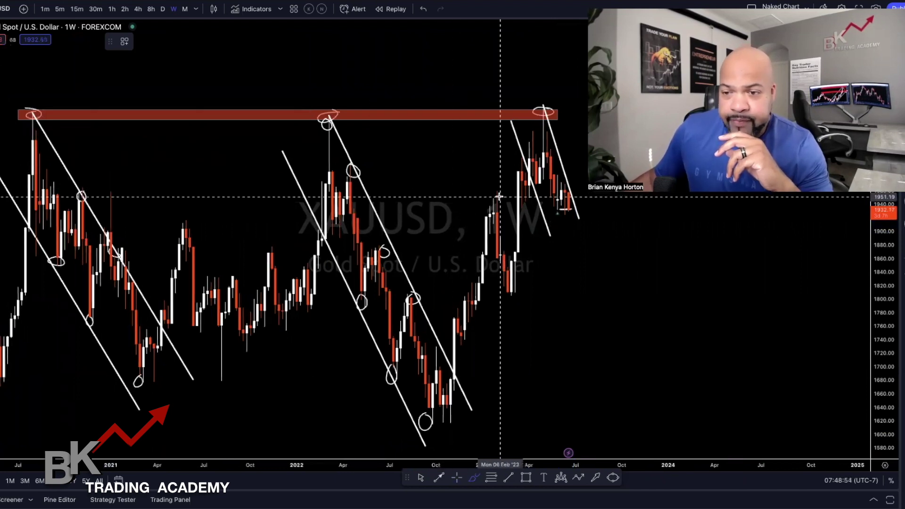
drag(273, 247, 271, 255)
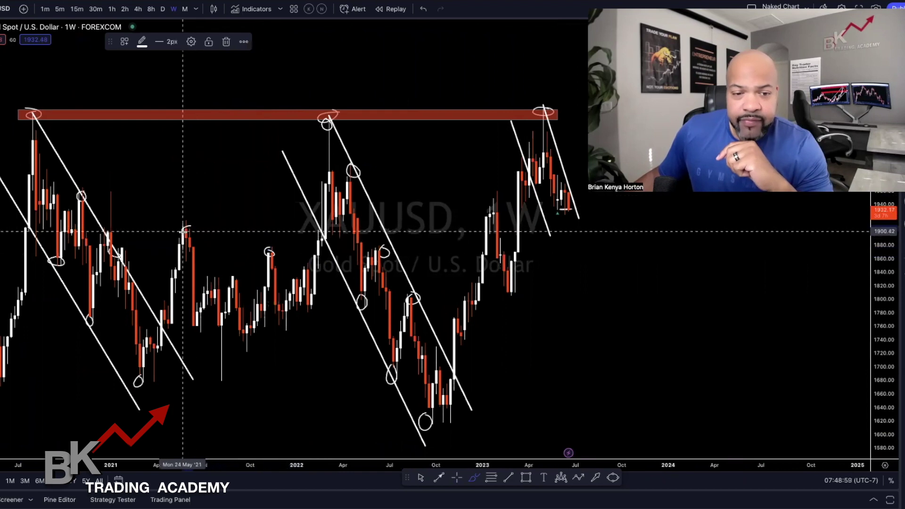
drag(184, 230, 195, 229)
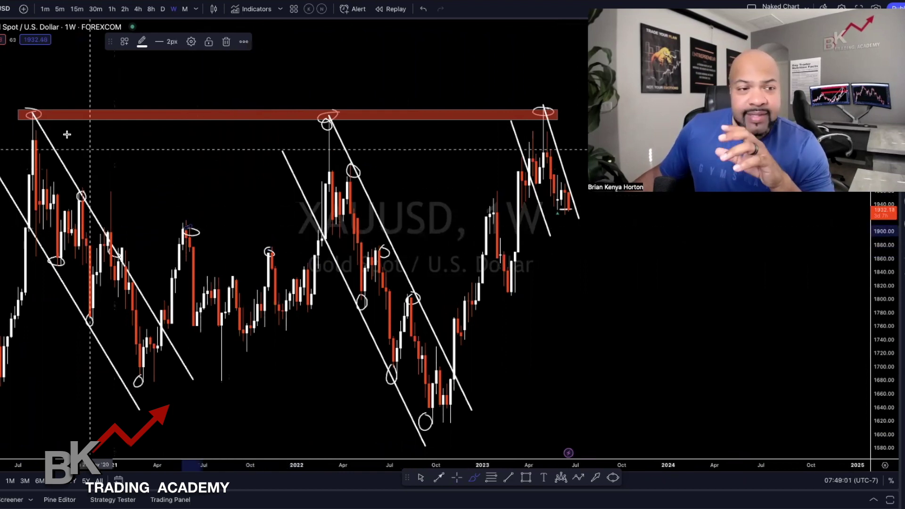
Draw a thin rectangle zone at about 1902–1914 across the May 2021 high, running from July 2020 to July 2023
key(alt+shift+r)
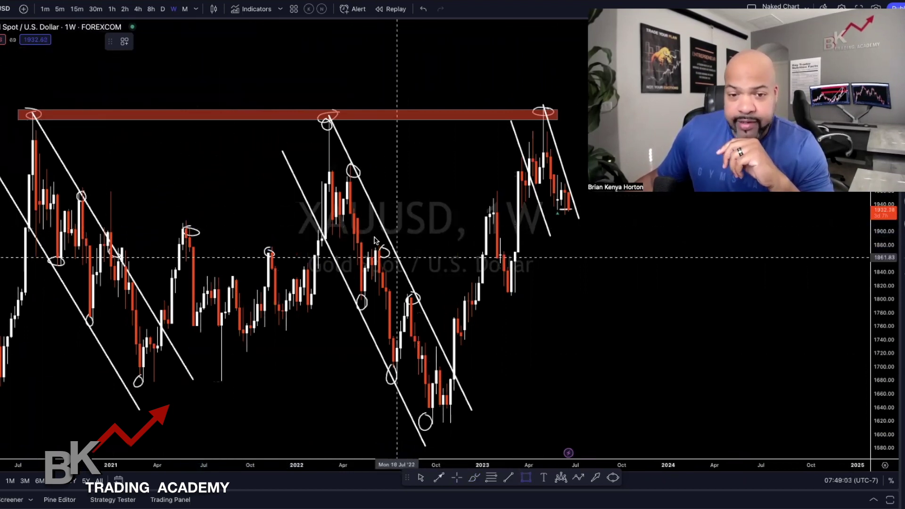
drag(165, 227, 584, 232)
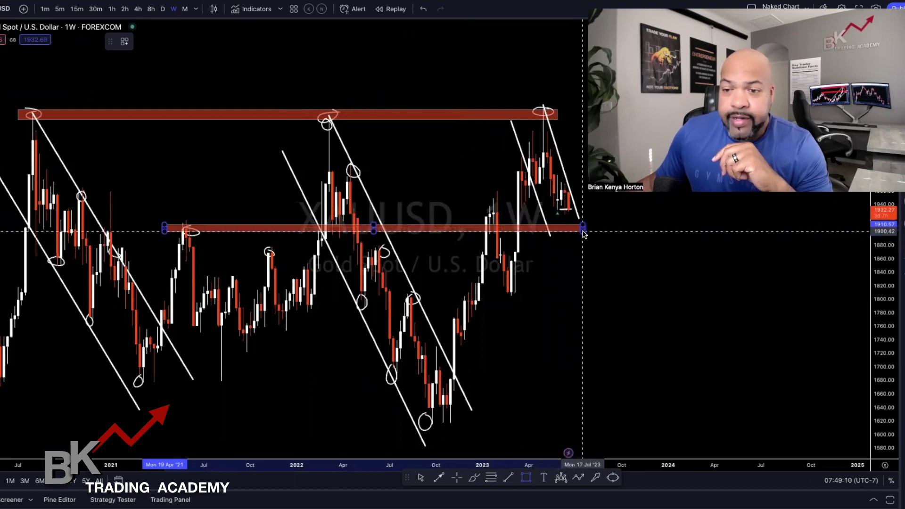
drag(284, 227, 281, 225)
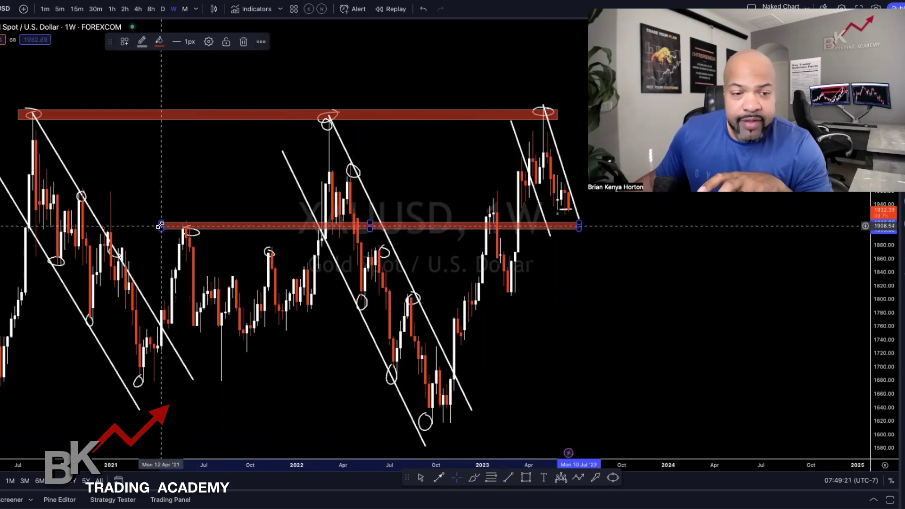
drag(160, 226, 25, 231)
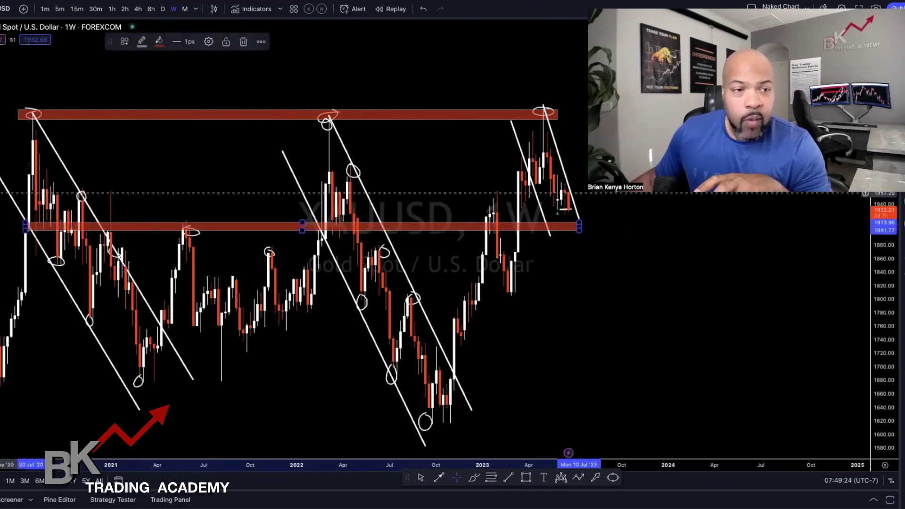
Circle the price reactions at the roughly 1900 zone in summer 2020 and around January 2021
click(475, 480)
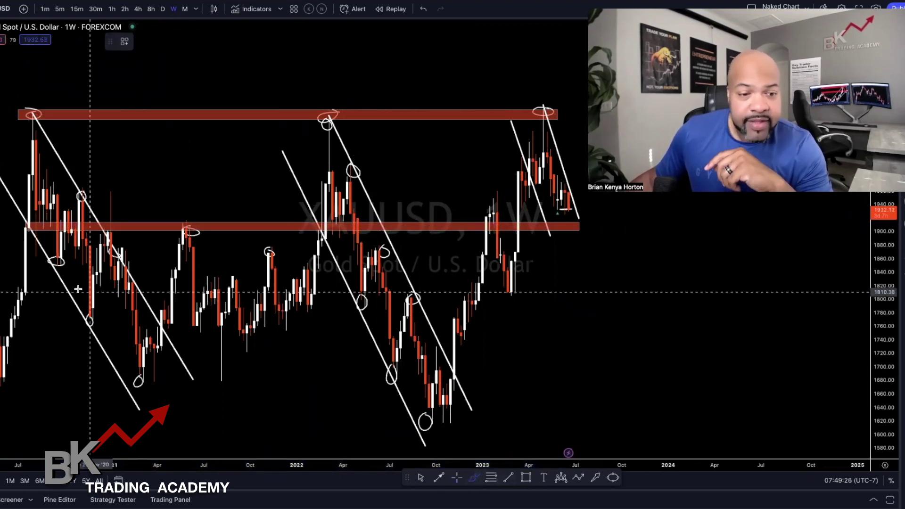
drag(29, 228, 34, 222)
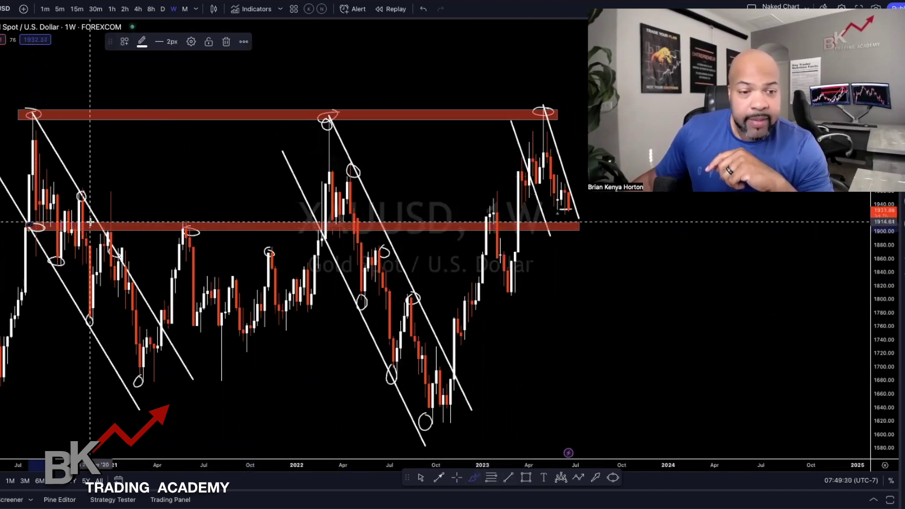
drag(108, 229, 108, 232)
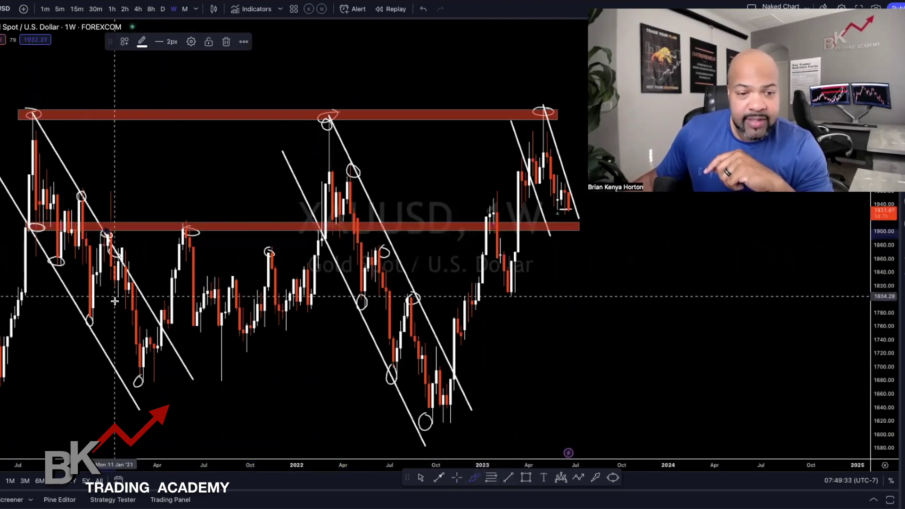
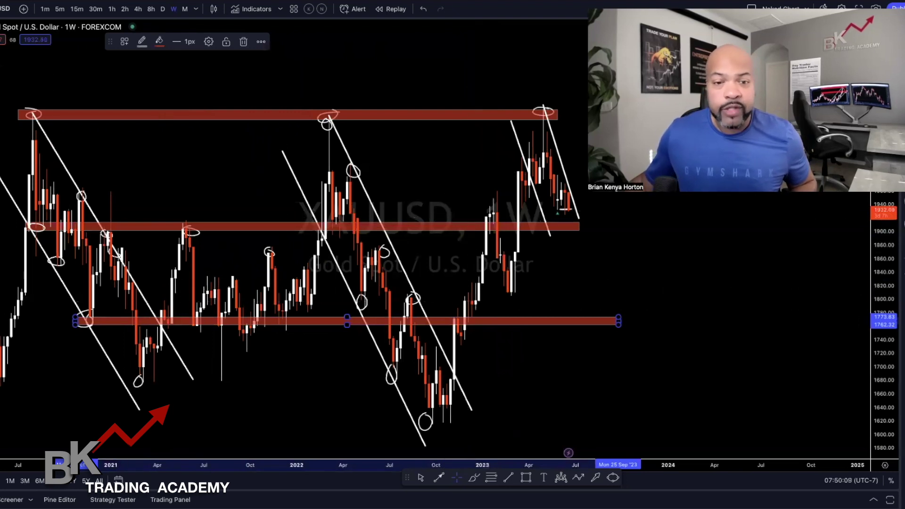
Draw a rectangle zone from about 1879 to 1859 across the November 2021 high, spanning September 2021 to September 2022
key(alt+shift+r)
click(242, 246)
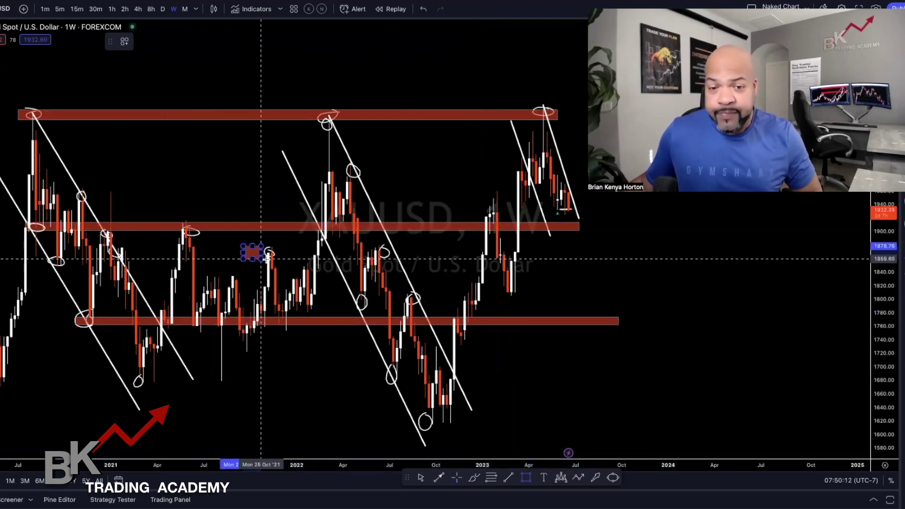
click(429, 259)
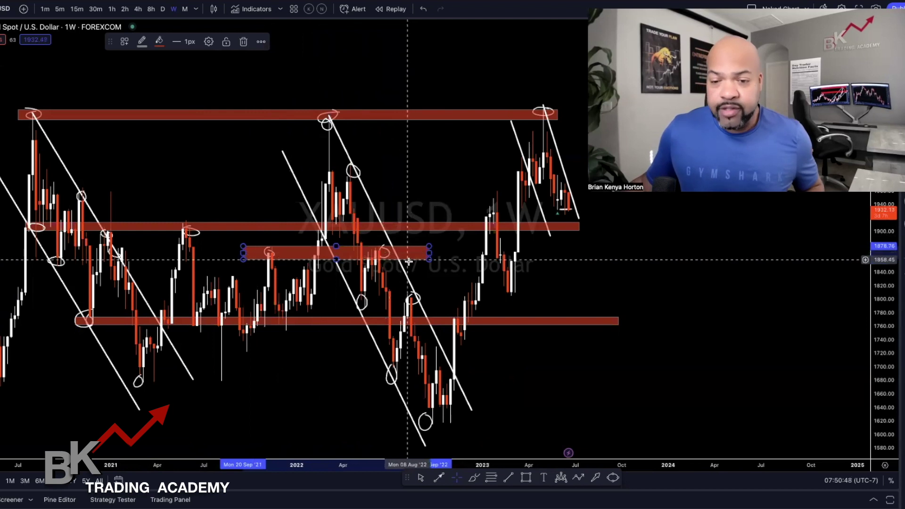
Draw a rectangle zone at about 1690–1706 through the early 2021 and July 2022 lows and extend it to October 2023
click(527, 478)
click(402, 362)
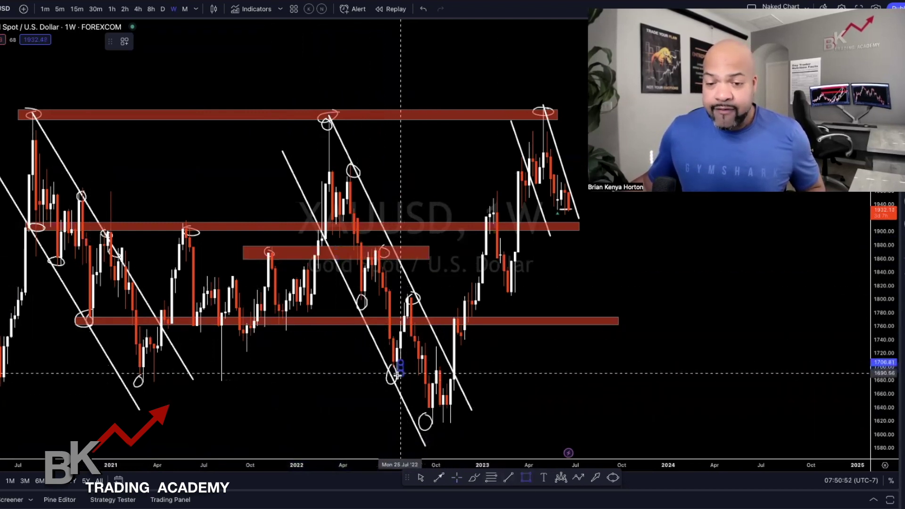
click(386, 374)
drag(386, 374, 79, 378)
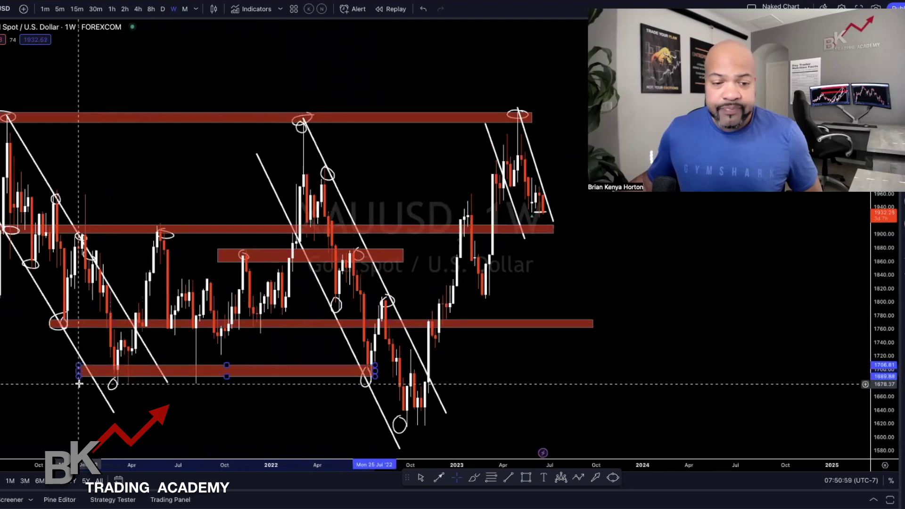
click(113, 380)
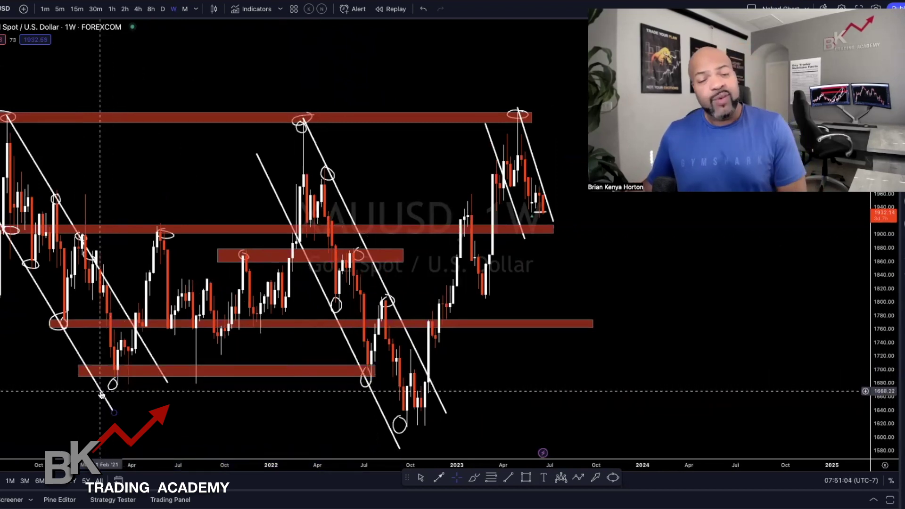
click(111, 380)
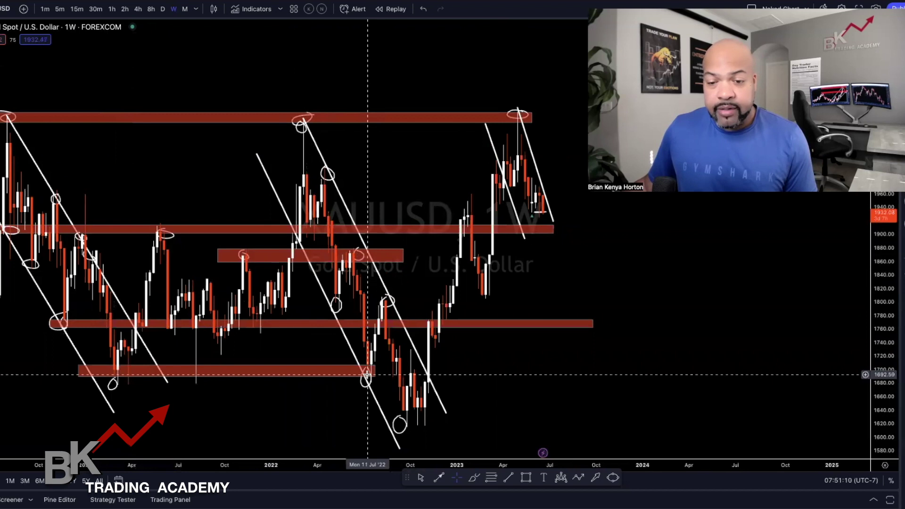
drag(376, 370, 604, 370)
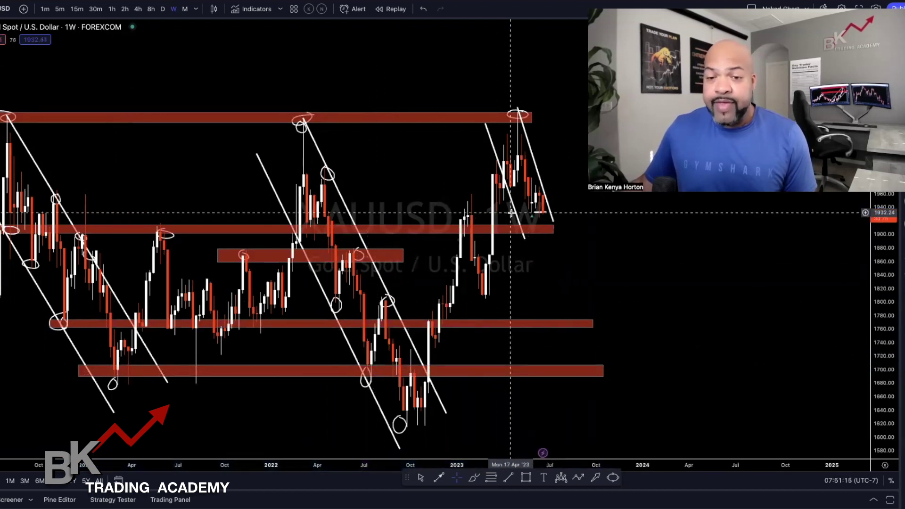
Extend the newest channel's upper line to about 1768 at 2 October 2023 and underline the autumn 2022 lows near 1628 with the Brush
scroll(546, 235, up, 3)
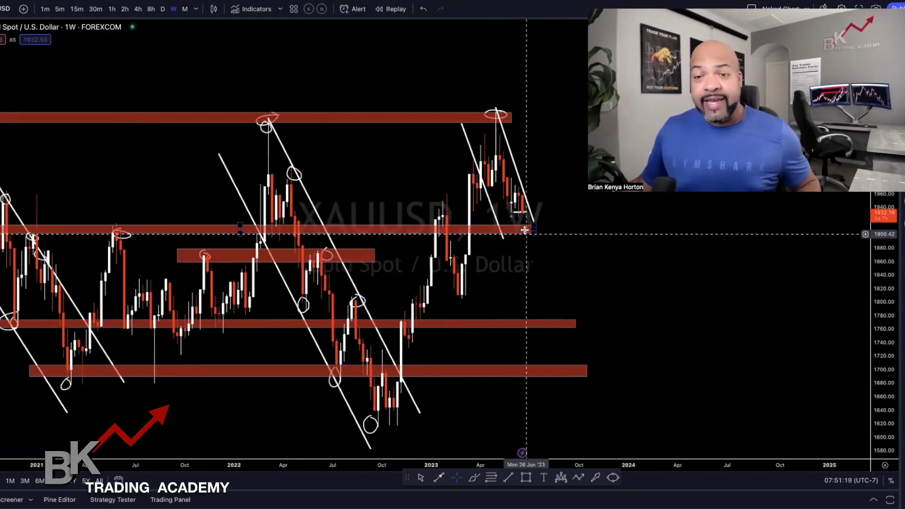
mouse_move(537, 223)
mouse_down()
mouse_move(588, 340)
mouse_move(580, 325)
mouse_up()
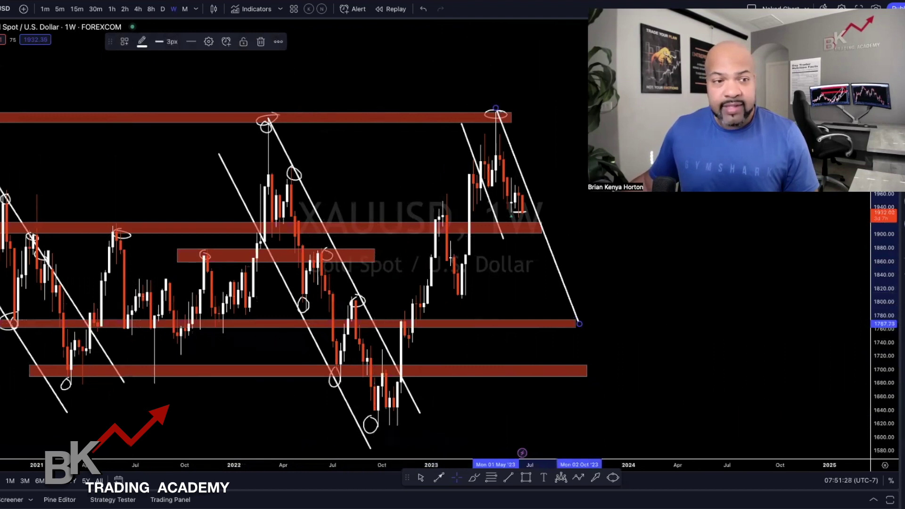
click(473, 478)
drag(410, 420, 368, 418)
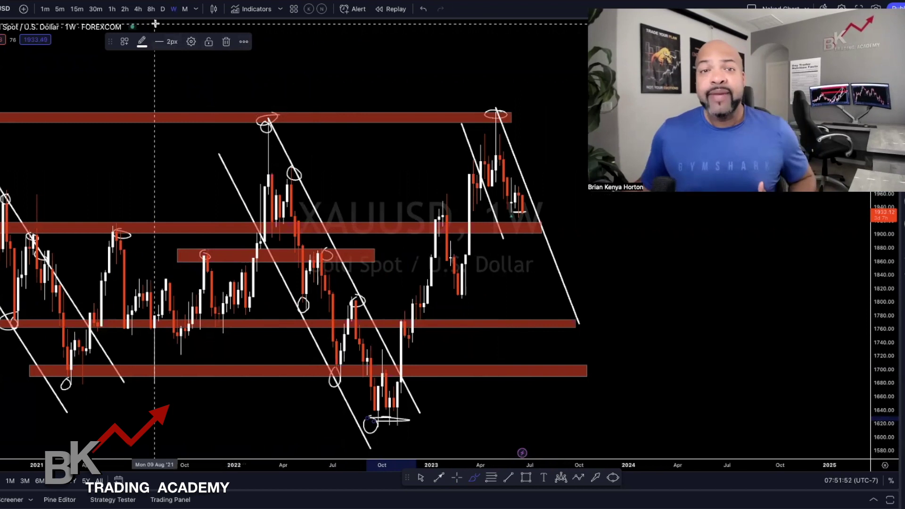
Switch the chart to the daily timeframe and examine how recent price sits between the June 2023 low and the roughly 1900 zone
click(162, 9)
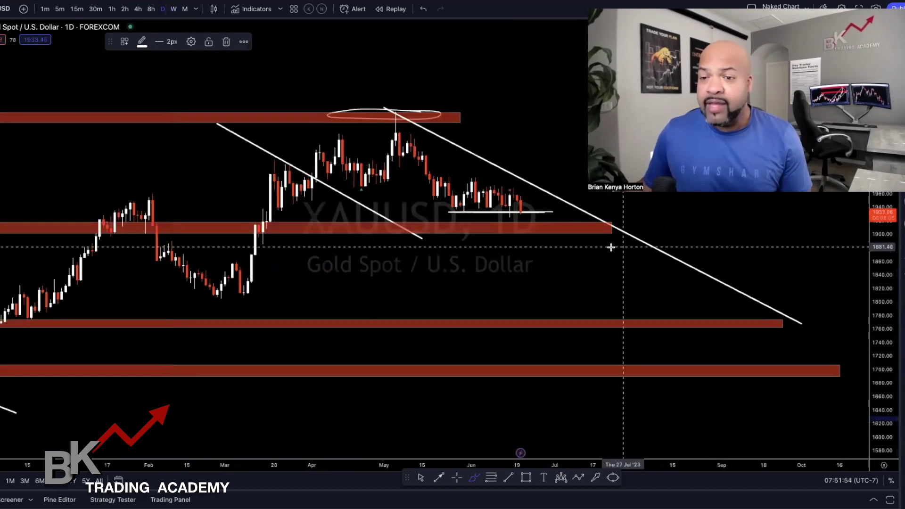
scroll(611, 247, down, 3)
scroll(611, 247, down, 5)
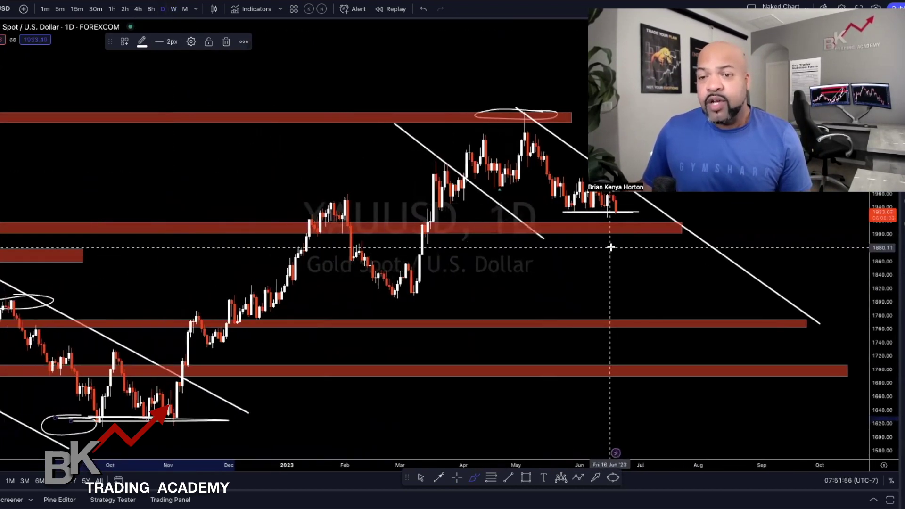
scroll(608, 250, right, 5)
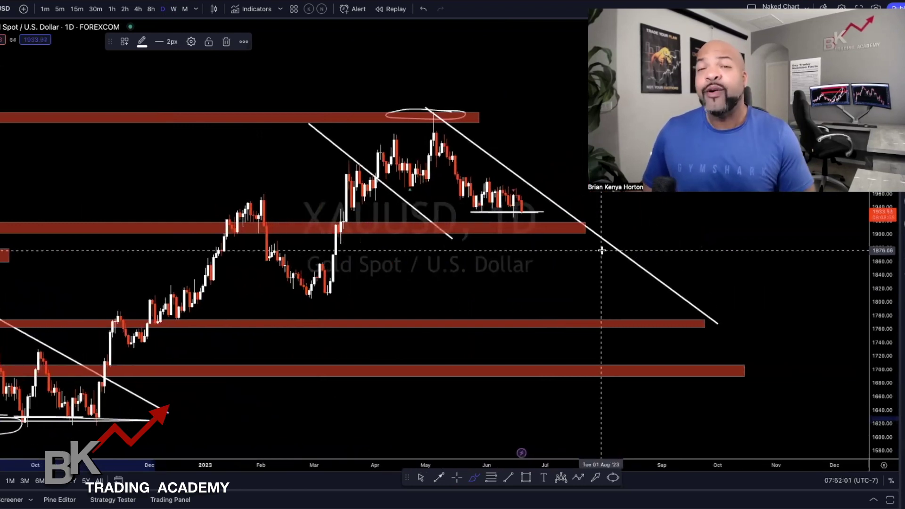
scroll(602, 250, right, 3)
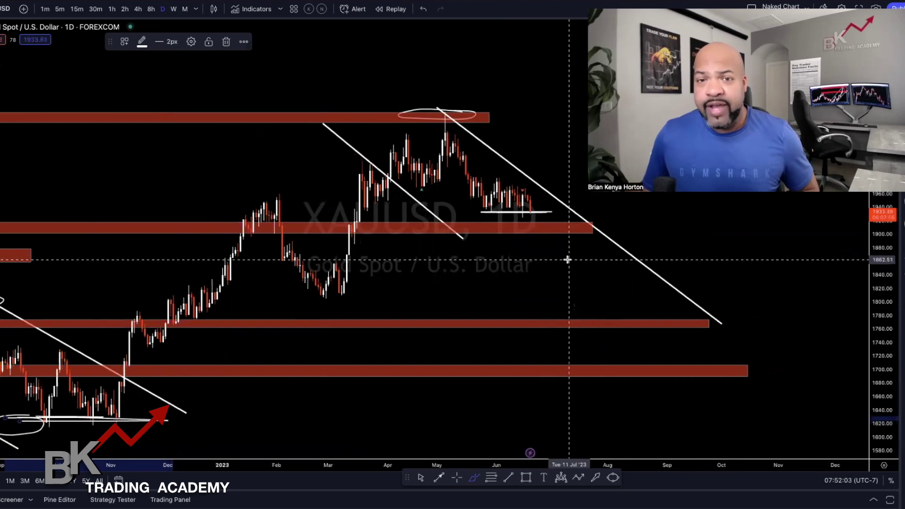
scroll(568, 258, right, 1)
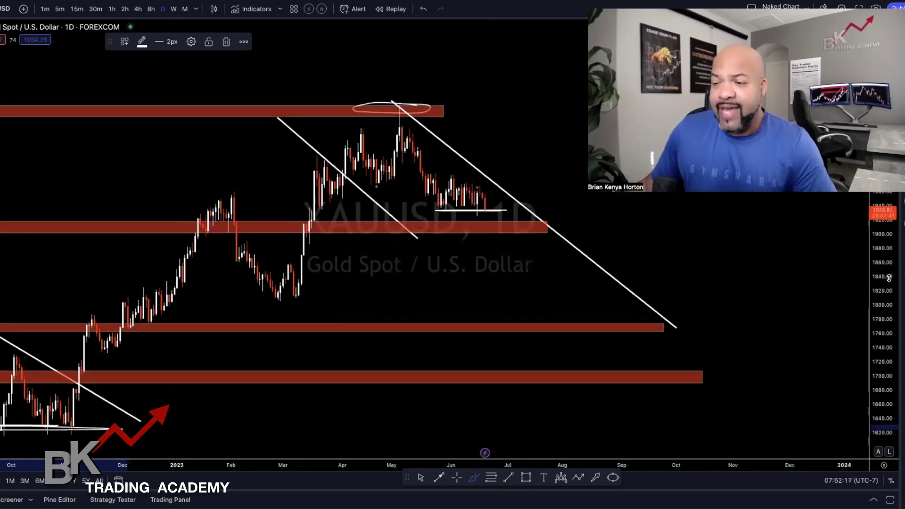
scroll(425, 278, right, 5)
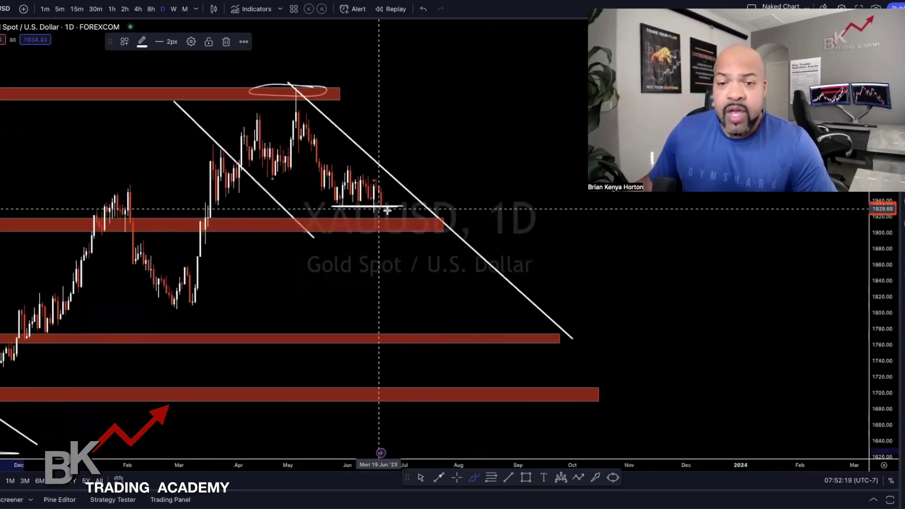
drag(876, 297, 881, 224)
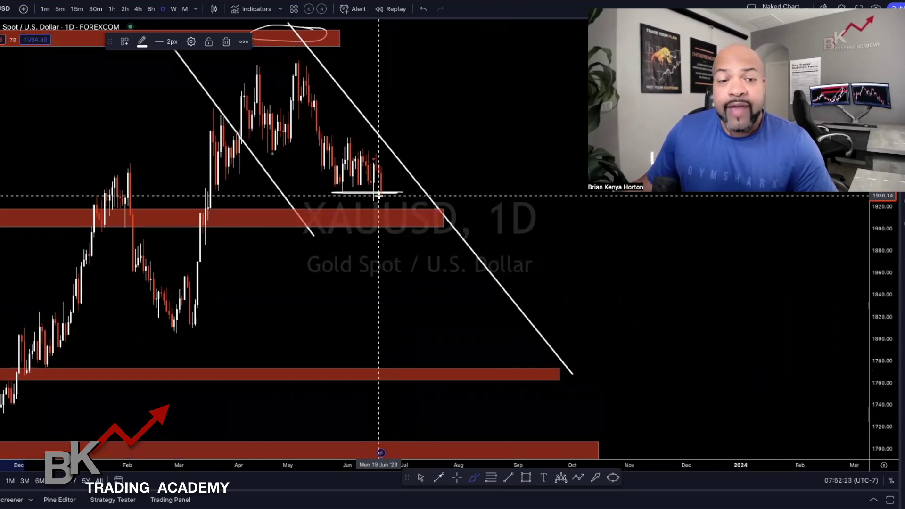
scroll(378, 194, left, 1)
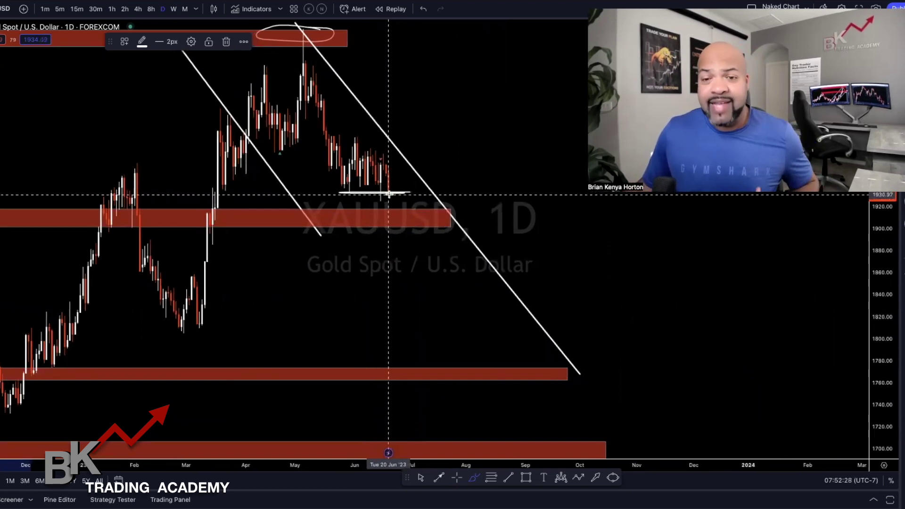
scroll(390, 194, right, 3)
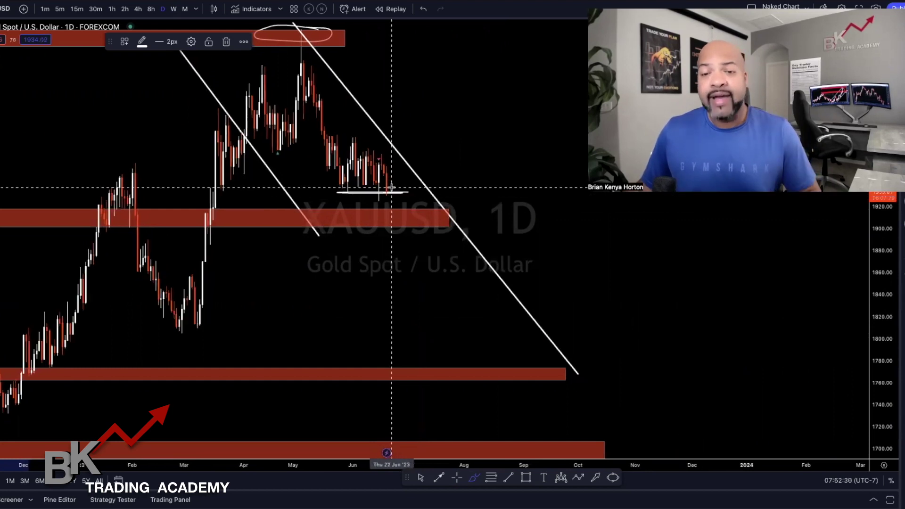
scroll(394, 170, left, 5)
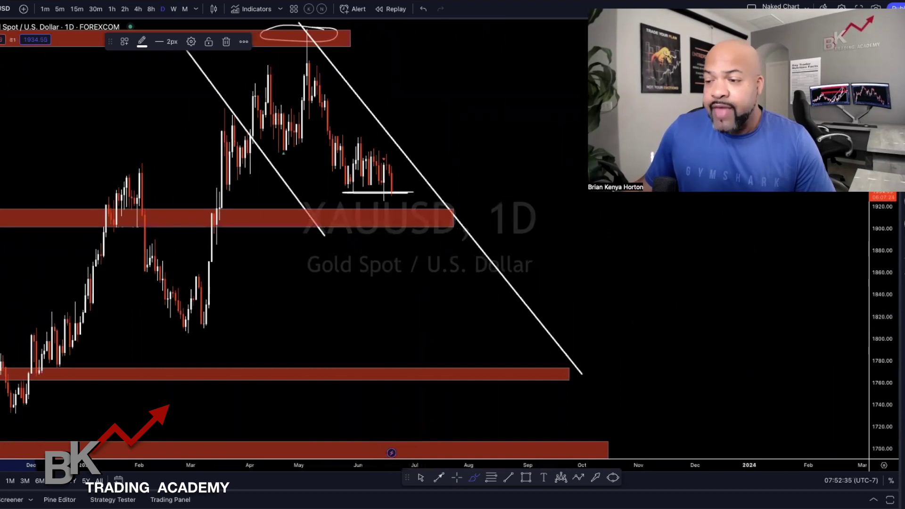
Mark the June 2023 sideways range with the Brush, sketching its upper edge, zigzag swings and the drop to its low
drag(887, 376, 886, 340)
scroll(475, 232, up, 3)
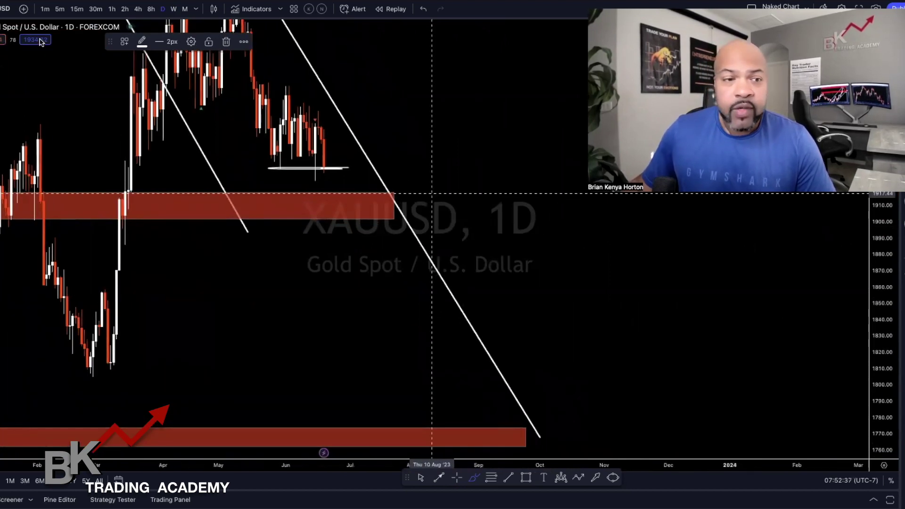
mouse_move(263, 152)
mouse_down()
mouse_move(280, 128)
mouse_move(313, 130)
mouse_move(326, 167)
mouse_up()
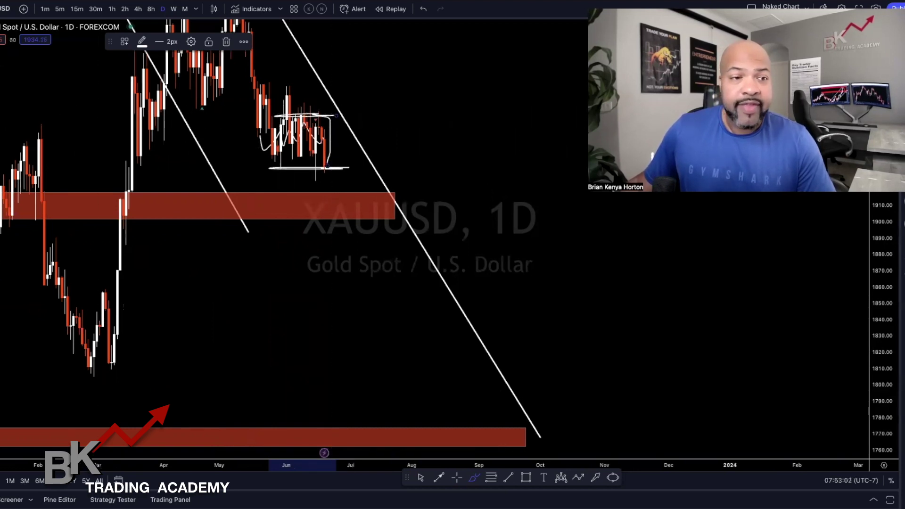
Draw a rectangle zone at about 1961–1968 along the top of the June range, ending 23 June 2023, and extend it back to late 2020
click(526, 478)
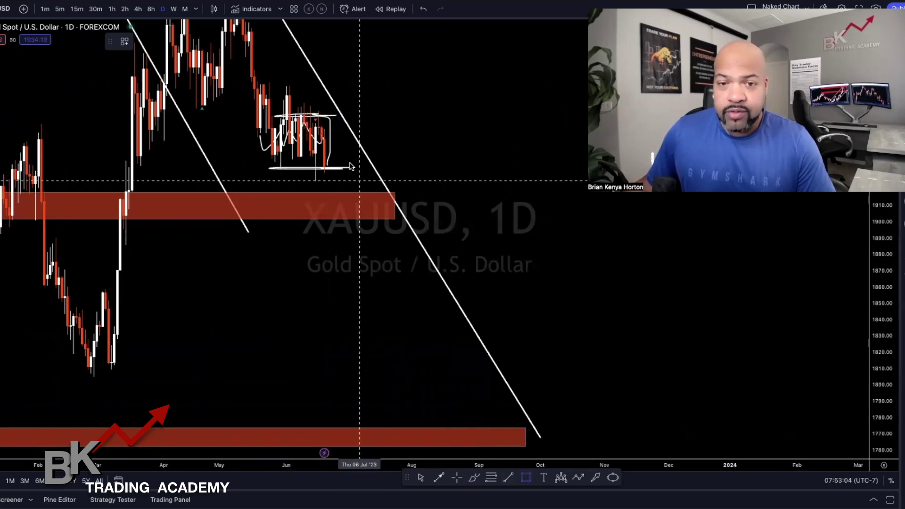
drag(334, 120, 123, 124)
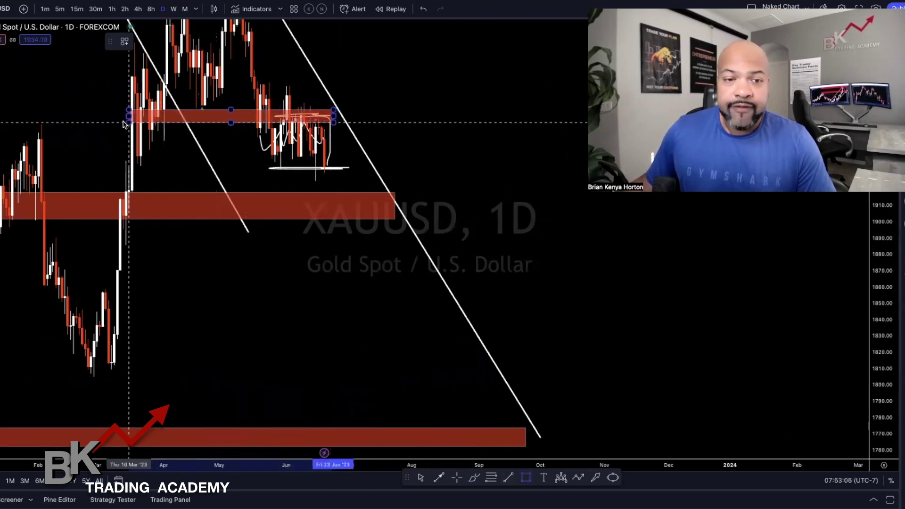
drag(24, 123, 14, 121)
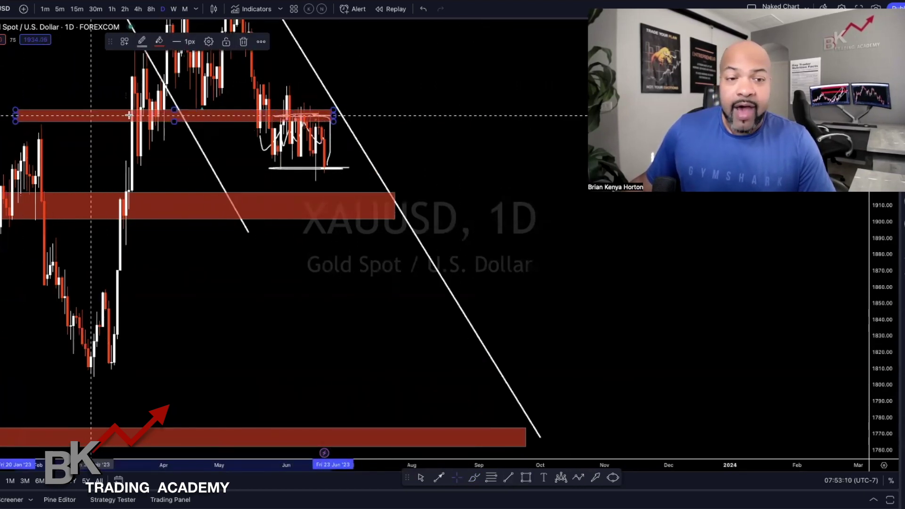
scroll(222, 124, down, 2)
scroll(227, 124, down, 5)
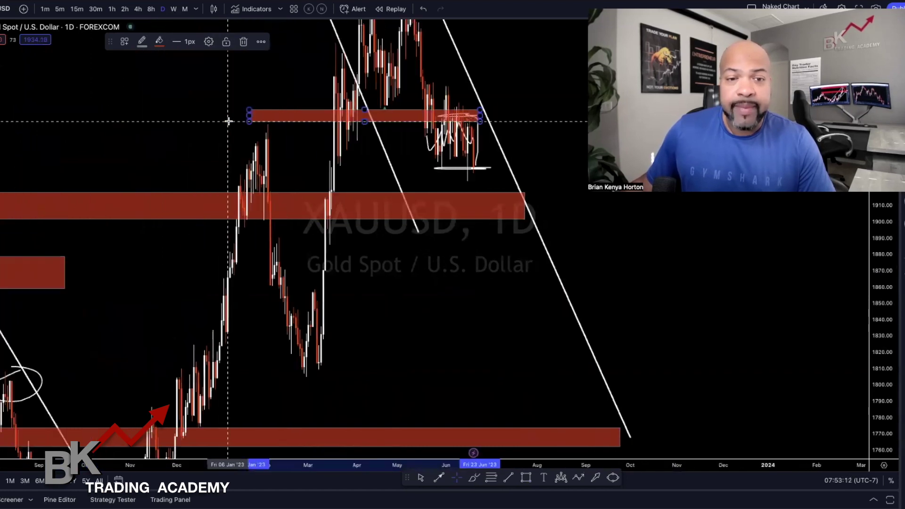
drag(315, 118, 1, 118)
scroll(271, 95, down, 5)
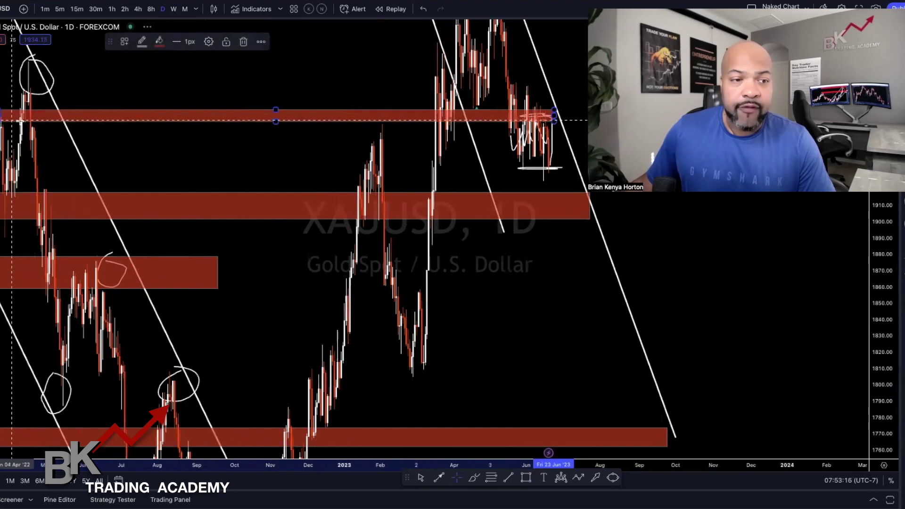
drag(344, 112, 4, 113)
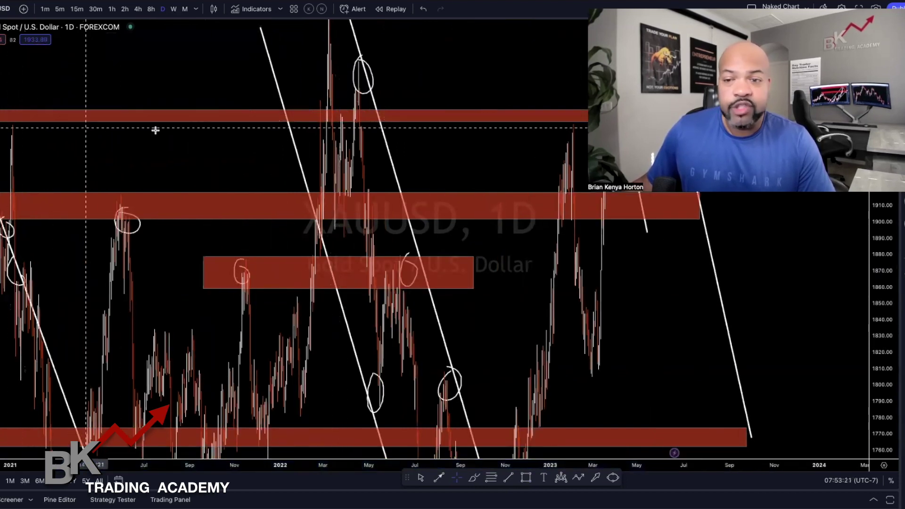
Examine the daily price action between the roughly 1965 and 1900 zones against the descending trend line
scroll(410, 121, right, 6)
scroll(410, 120, up, 3)
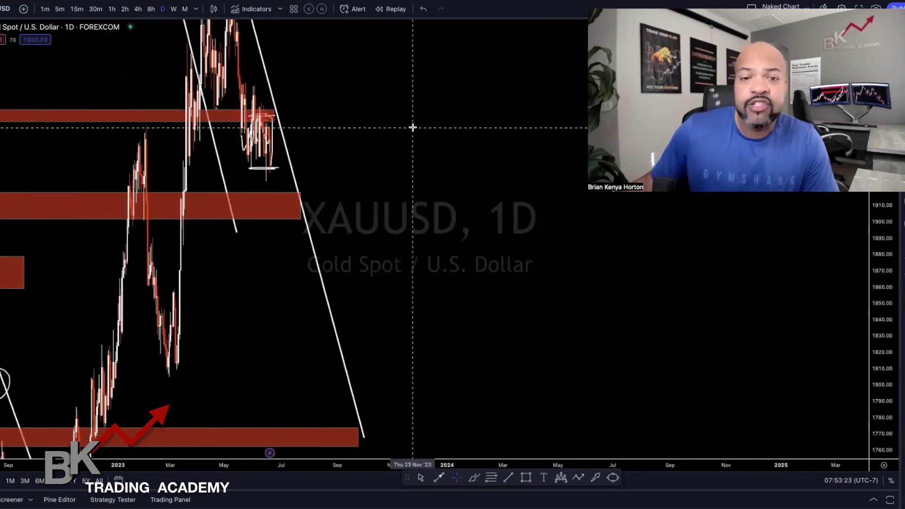
scroll(398, 123, up, 2)
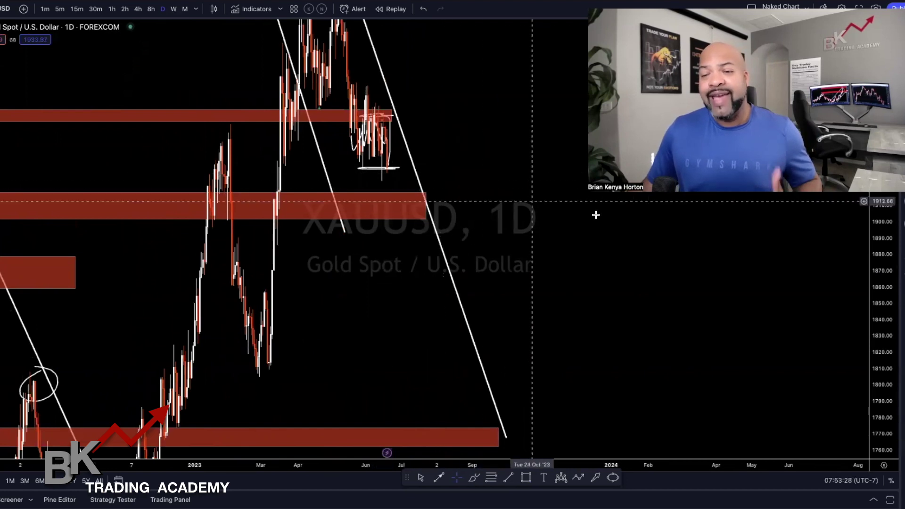
drag(880, 306, 880, 288)
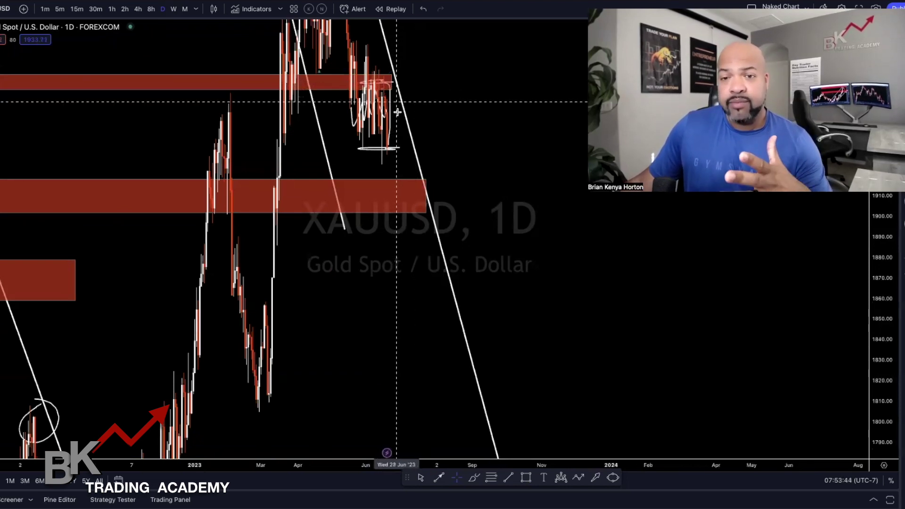
scroll(251, 139, down, 6)
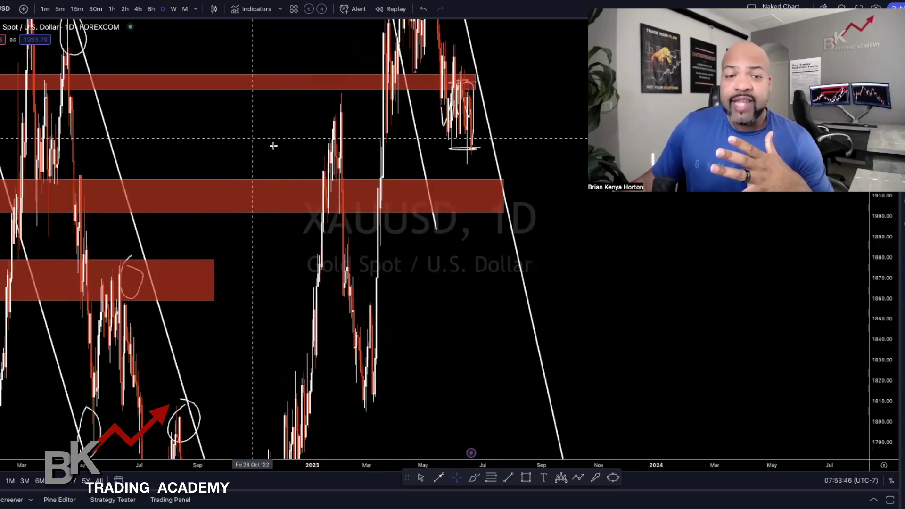
scroll(184, 162, up, 6)
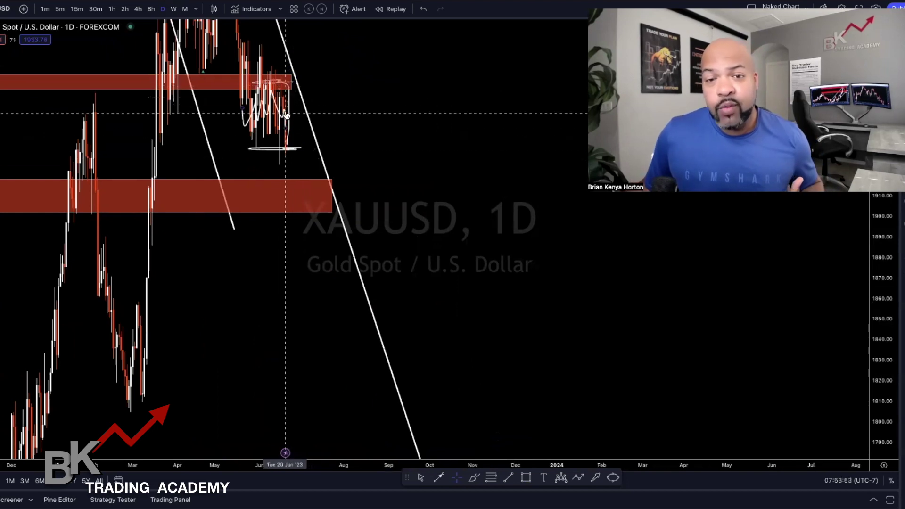
scroll(338, 142, left, 3)
scroll(338, 142, up, 2)
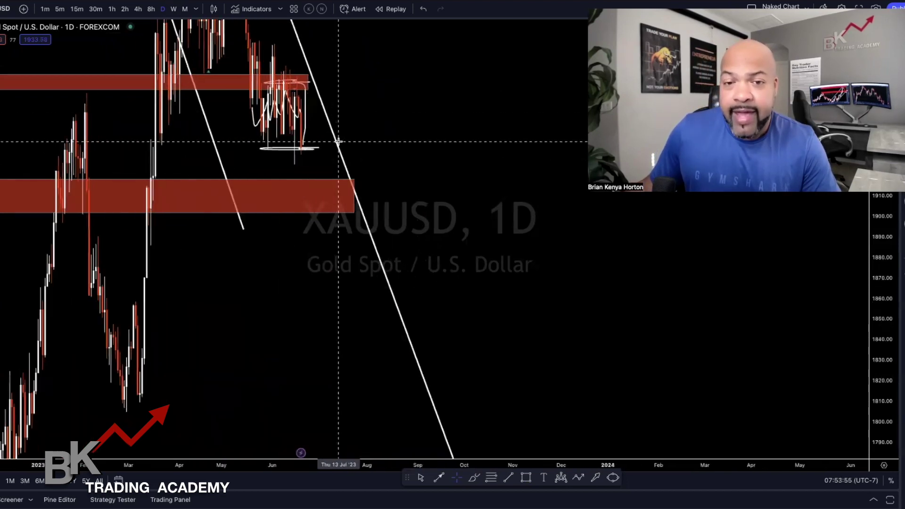
On the weekly timeframe with existing drawings cleared from view, draw an ascending trend line from about 1606 in October 2022 to about 2040 in late October 2023
click(173, 9)
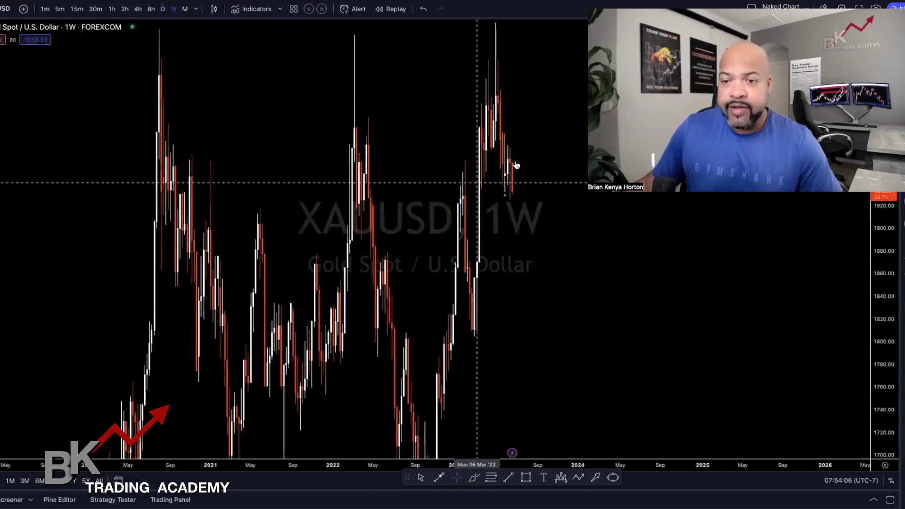
drag(605, 274, 497, 181)
key(alt+t)
click(304, 302)
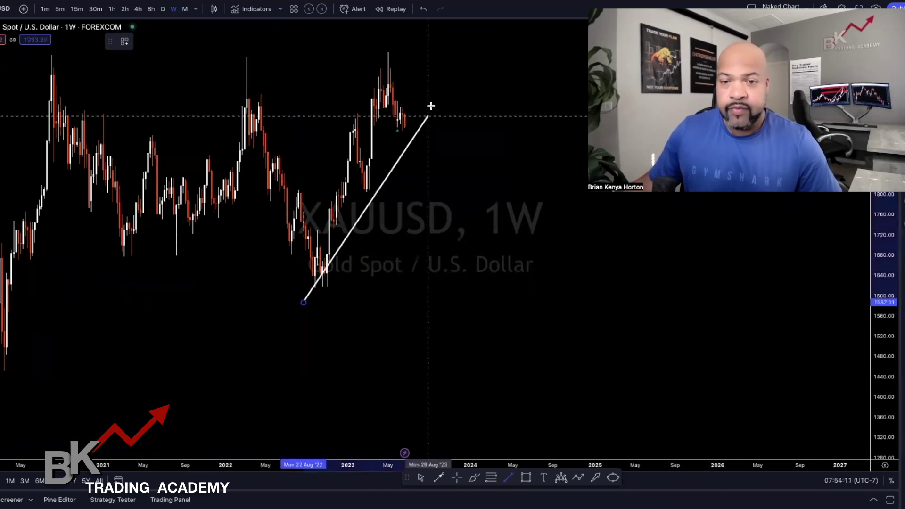
click(451, 72)
drag(303, 302, 323, 293)
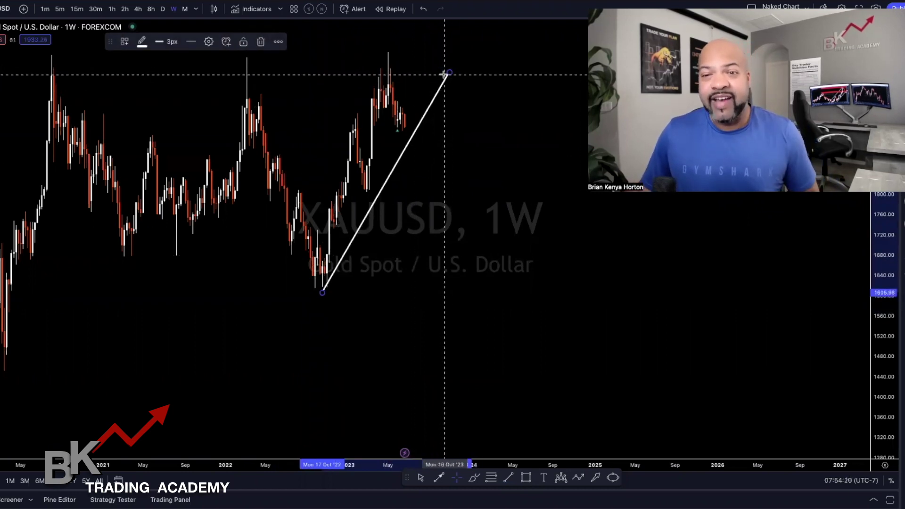
Steepen the ascending trend line toward October 2023, and draw a descending line from the peak at April 2023 to about 1727 in December 2023
drag(450, 72, 442, 59)
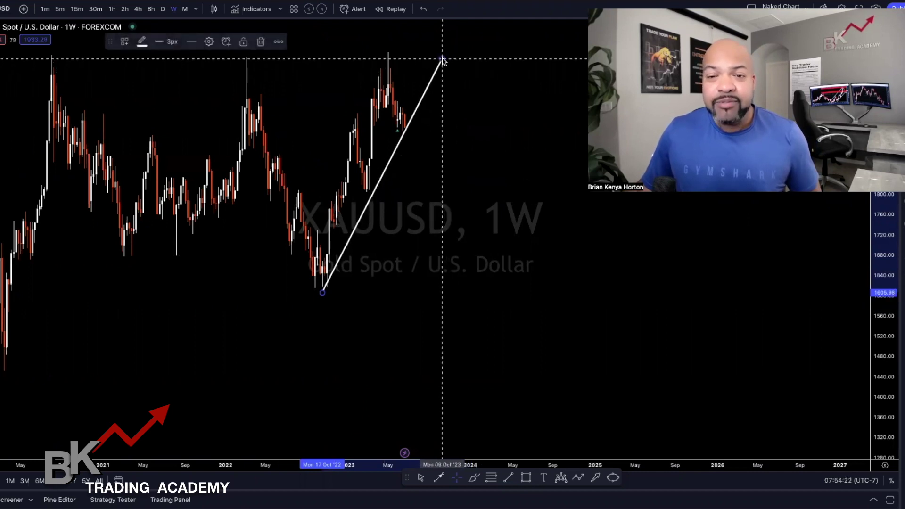
key(alt+t)
click(384, 45)
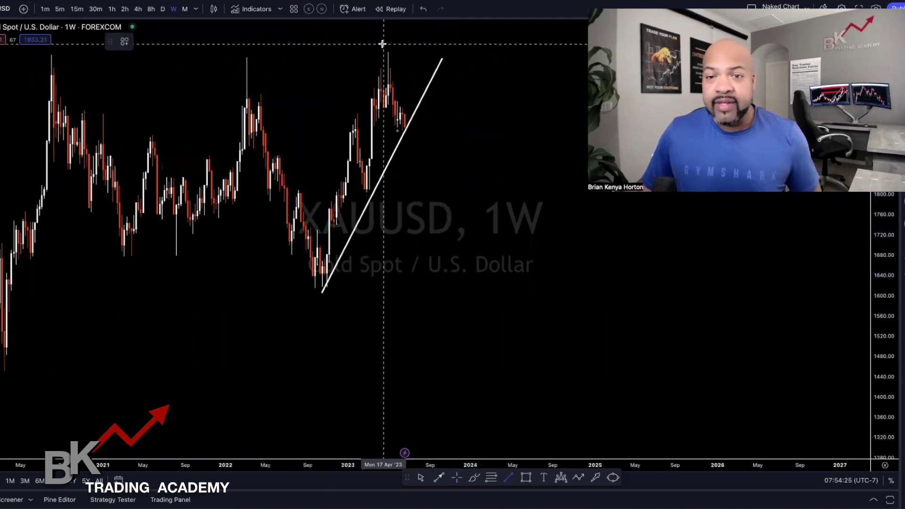
click(461, 231)
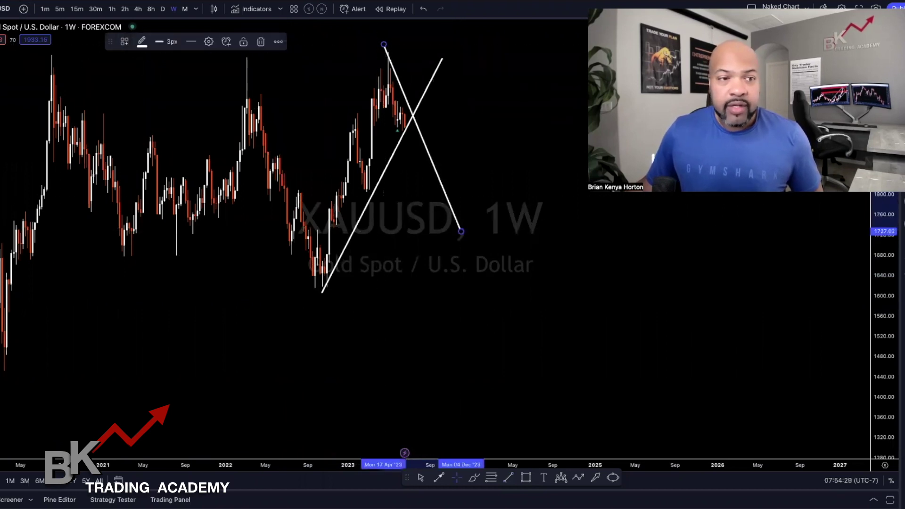
Draw an ascending trend line from about 1586 in March 2020 and a descending one from the August 2020 peak to about 1710 in May 2021
scroll(170, 263, down, 3)
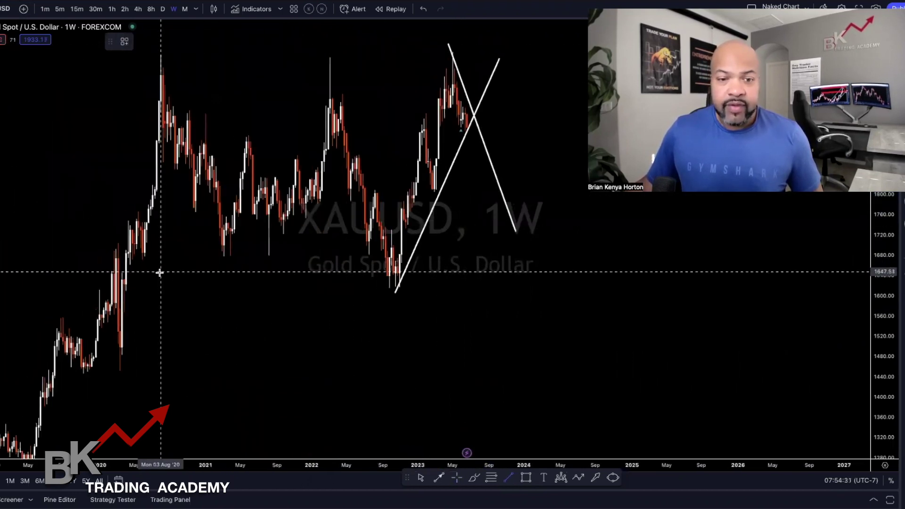
click(121, 302)
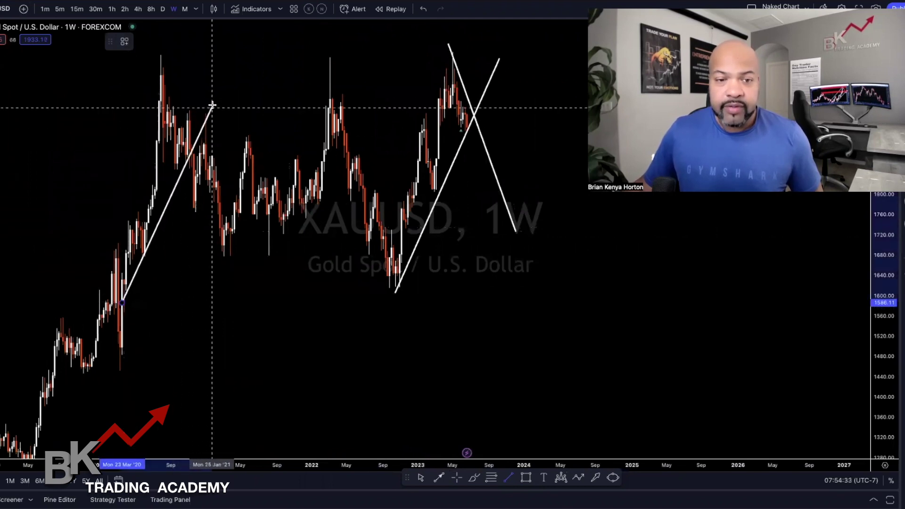
click(223, 75)
key(alt+t)
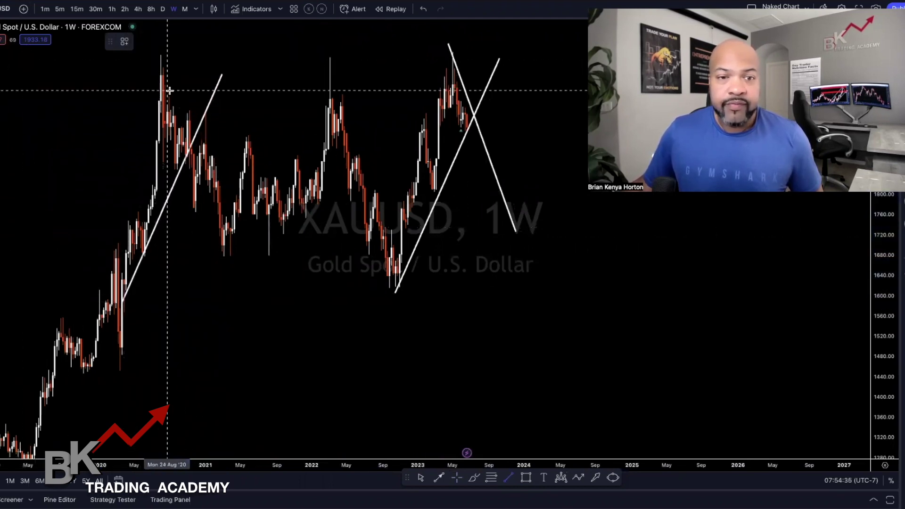
click(165, 57)
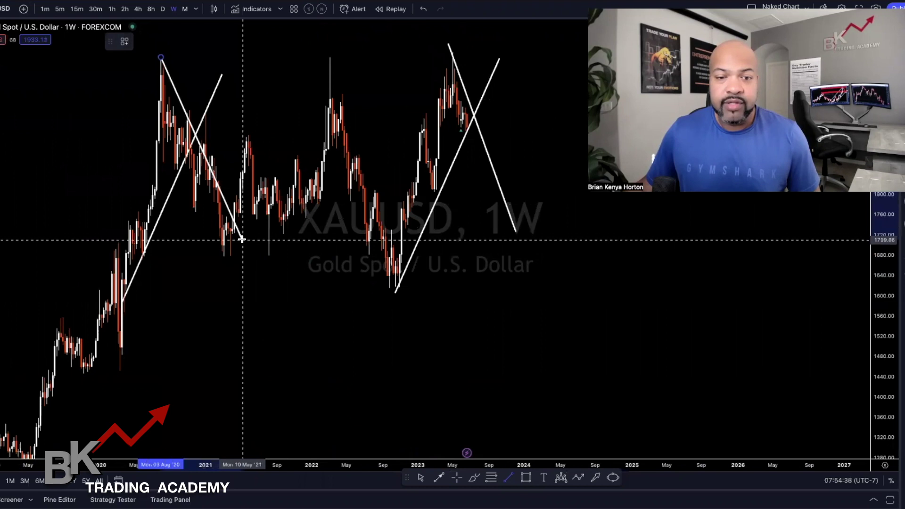
click(244, 237)
Draw an ascending trend line from about 1732 in November 2021 to June 2022, and a descending one from the early 2022 peak to about 1632 in December 2022
key(alt+t)
click(301, 230)
click(360, 99)
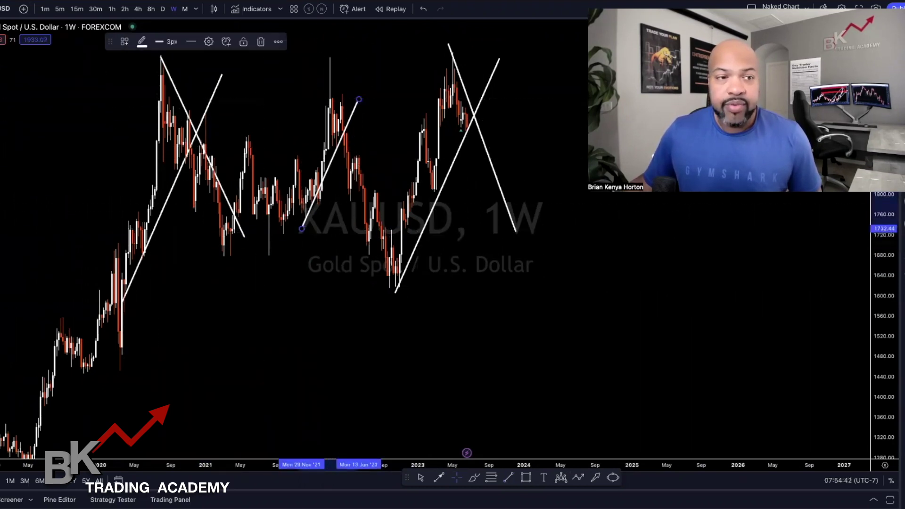
key(alt+t)
click(328, 56)
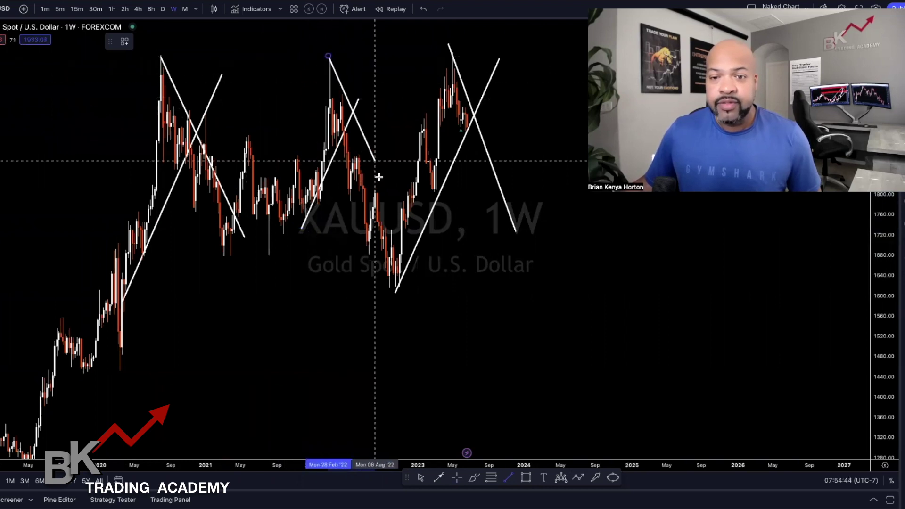
click(413, 280)
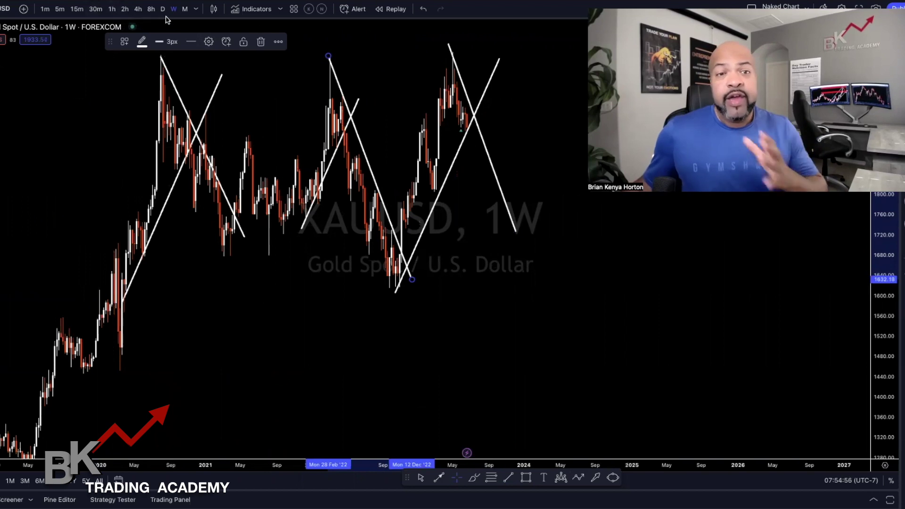
On the 1-hour timeframe, sketch the June range with the Brush: a support line near 1931, a bracket upward and a resistance line near 1970
click(112, 9)
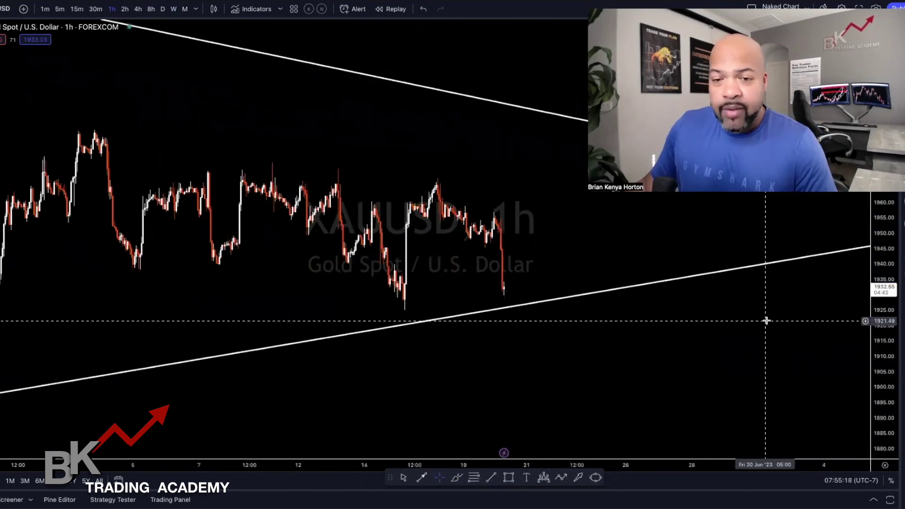
scroll(766, 320, down, 3)
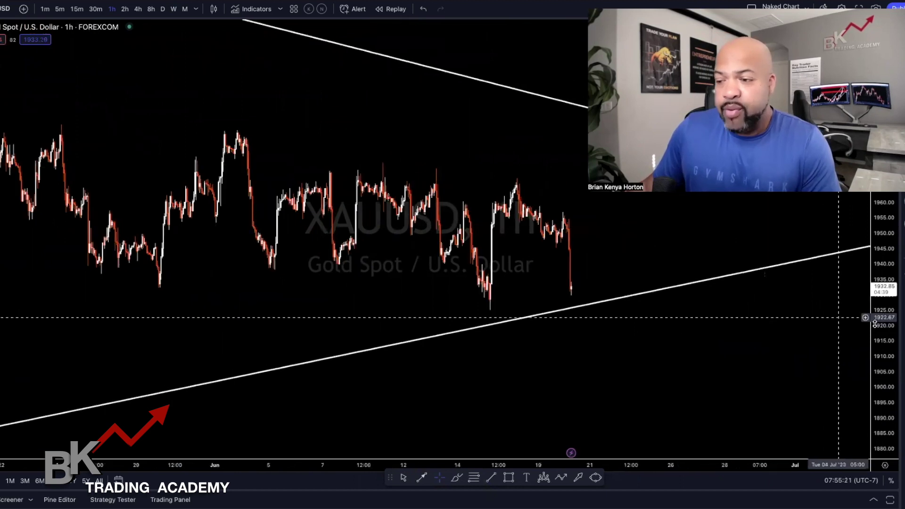
drag(683, 360, 604, 384)
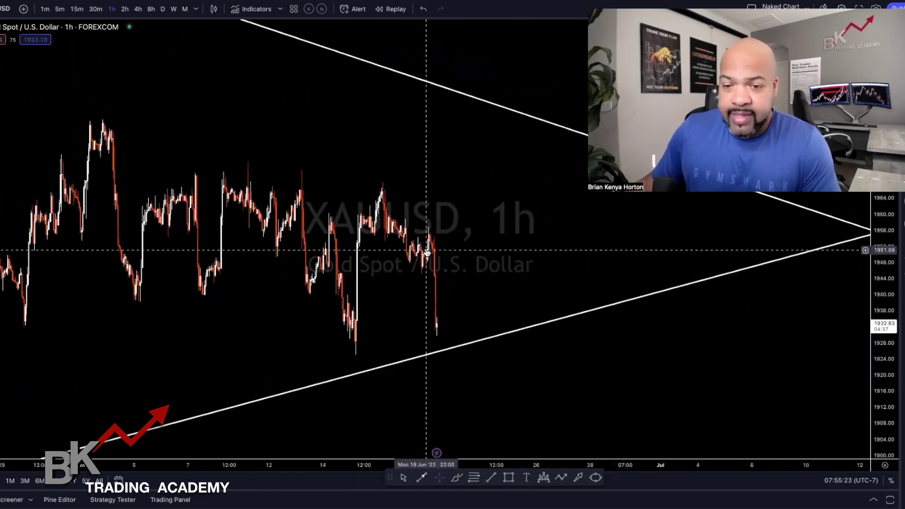
scroll(399, 311, up, 2)
scroll(402, 316, left, 5)
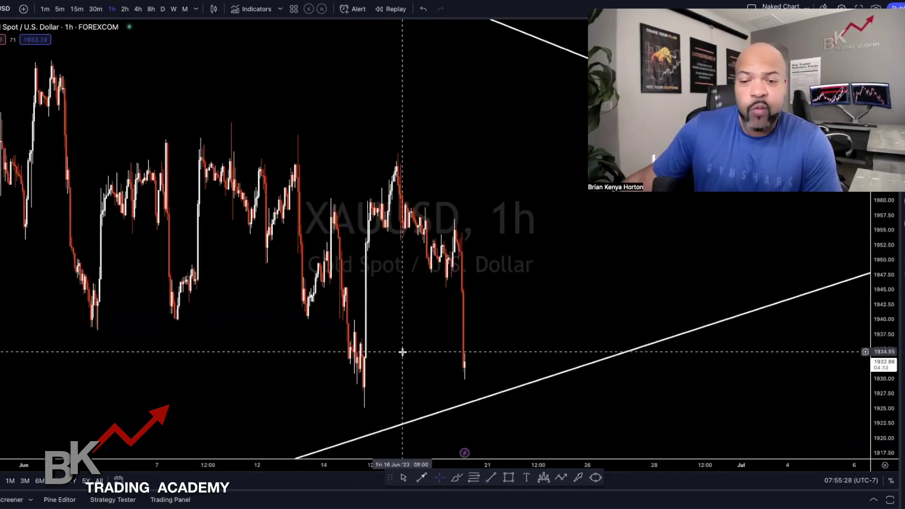
scroll(464, 367, right, 3)
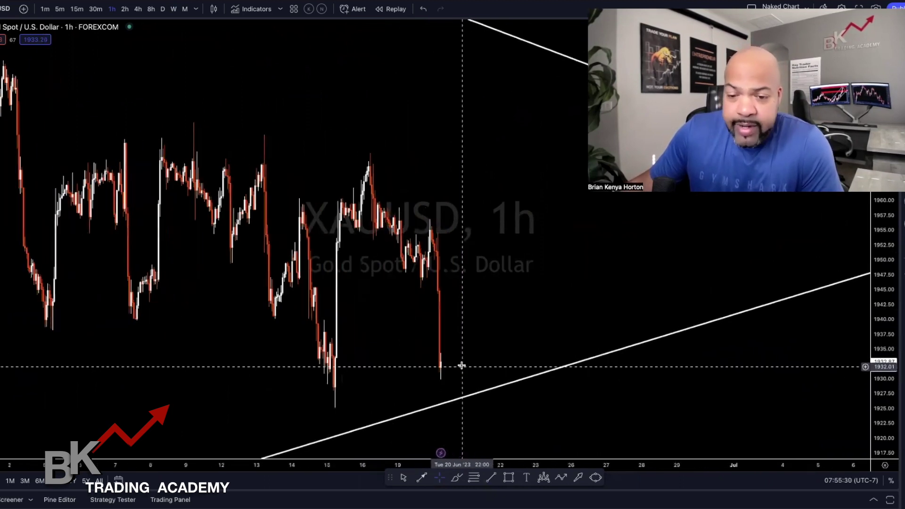
click(456, 478)
mouse_move(313, 374)
mouse_down()
mouse_move(470, 373)
mouse_move(301, 374)
mouse_move(446, 372)
mouse_move(453, 227)
mouse_move(479, 146)
mouse_move(201, 139)
mouse_up()
scroll(454, 227, down, 2)
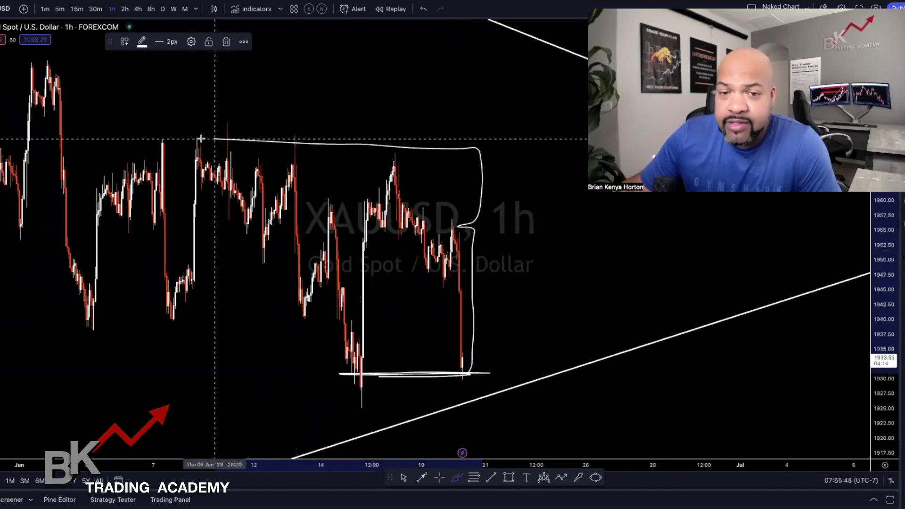
scroll(347, 207, right, 5)
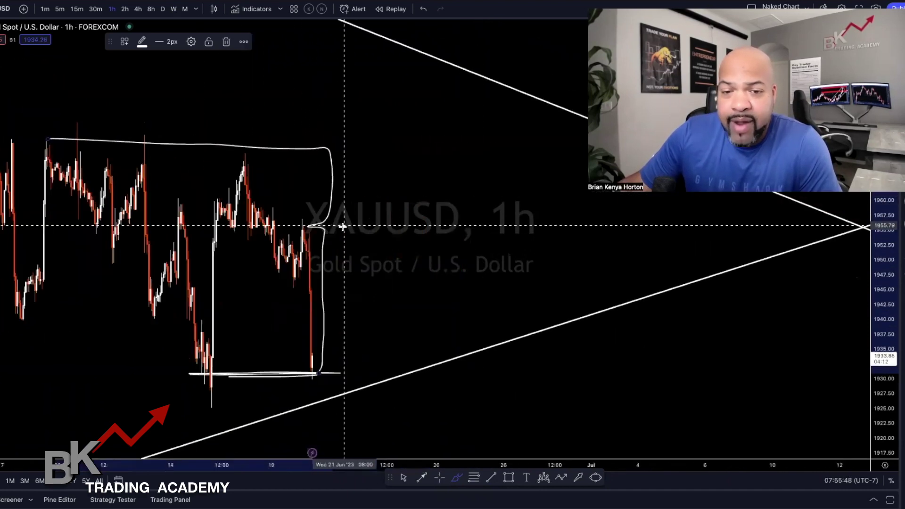
scroll(333, 152, right, 1)
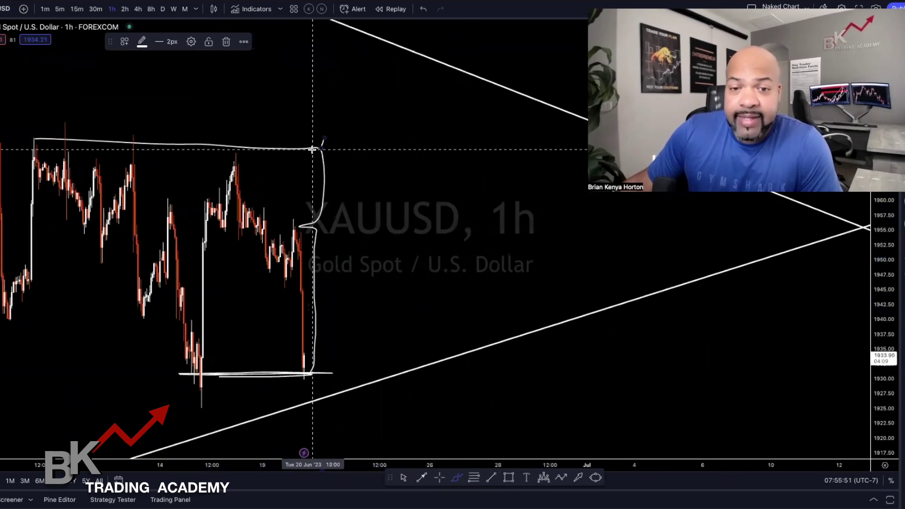
drag(321, 135, 321, 128)
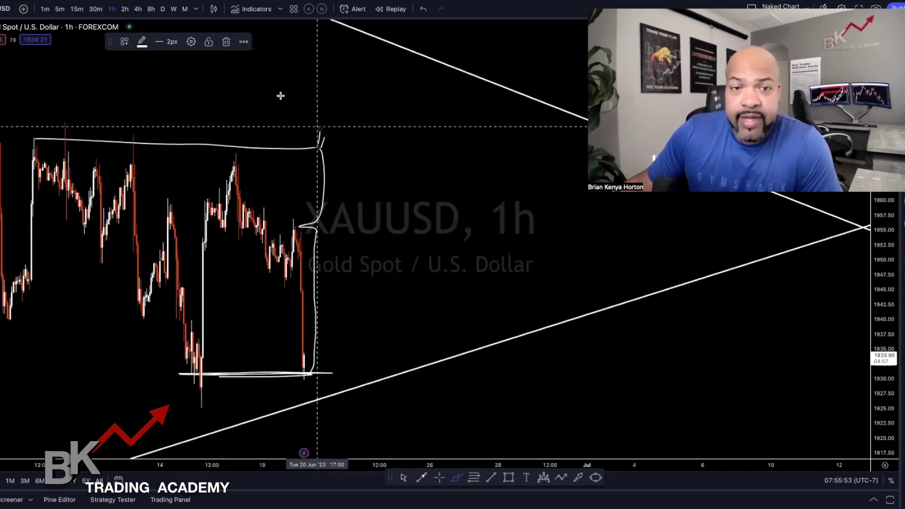
On the 8-hour timeframe, compress the price scale and examine the June range against the crossing trend lines
click(151, 8)
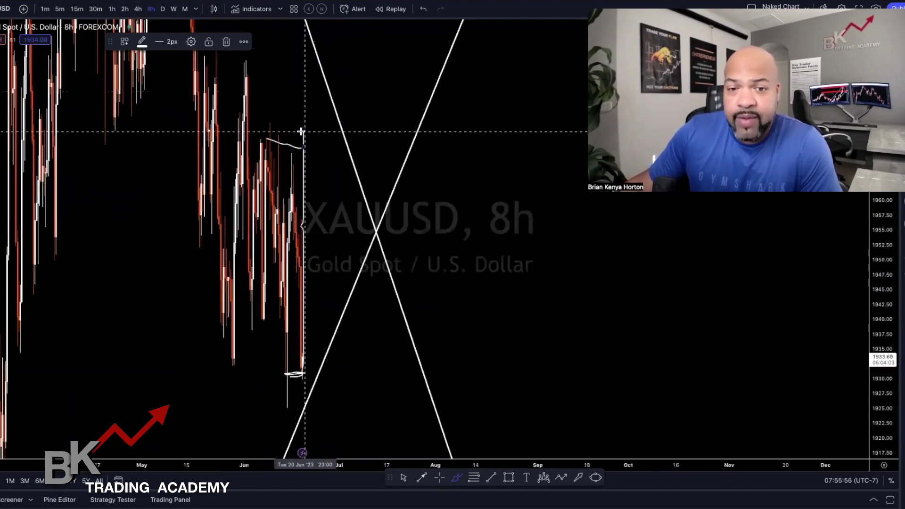
scroll(302, 138, left, 5)
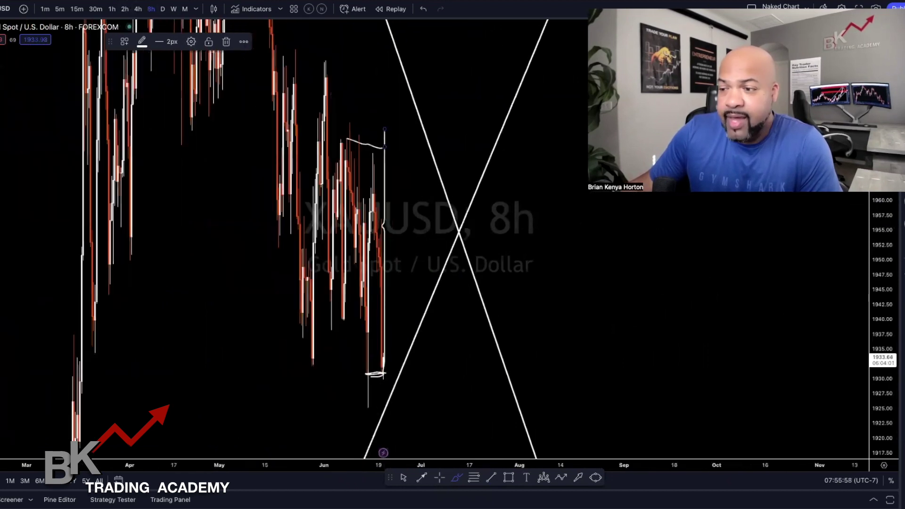
drag(872, 304, 885, 427)
drag(384, 217, 437, 222)
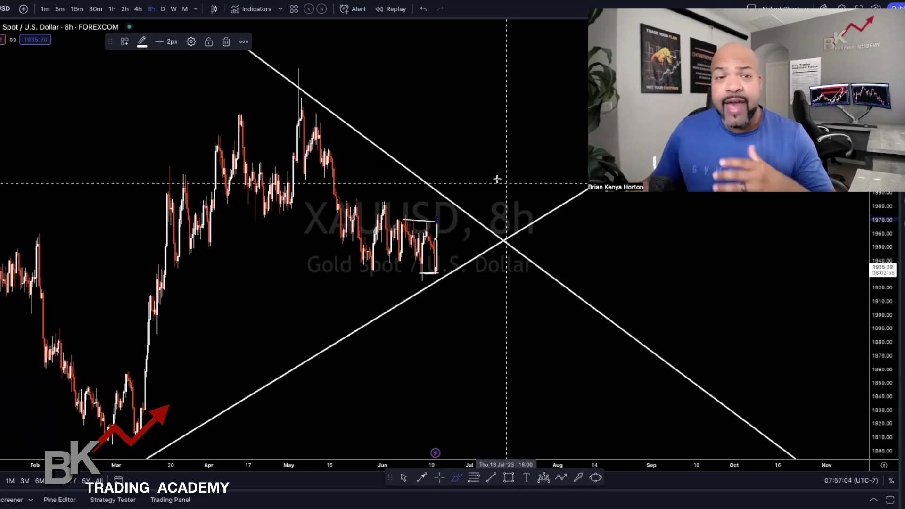
On the weekly timeframe, measure the drops from the 2023 peak to 12 June 2023 and from the March 2022 peak to 25 April 2022
click(174, 9)
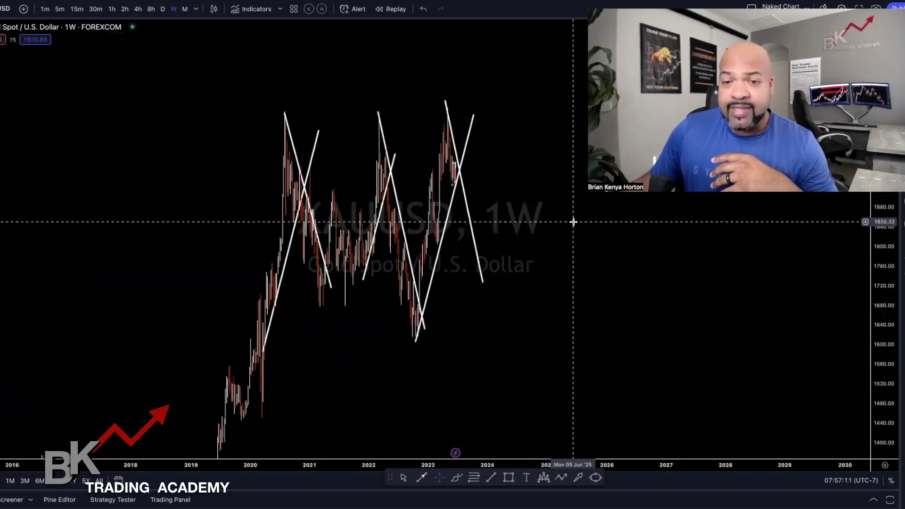
scroll(573, 222, up, 5)
scroll(546, 222, up, 2)
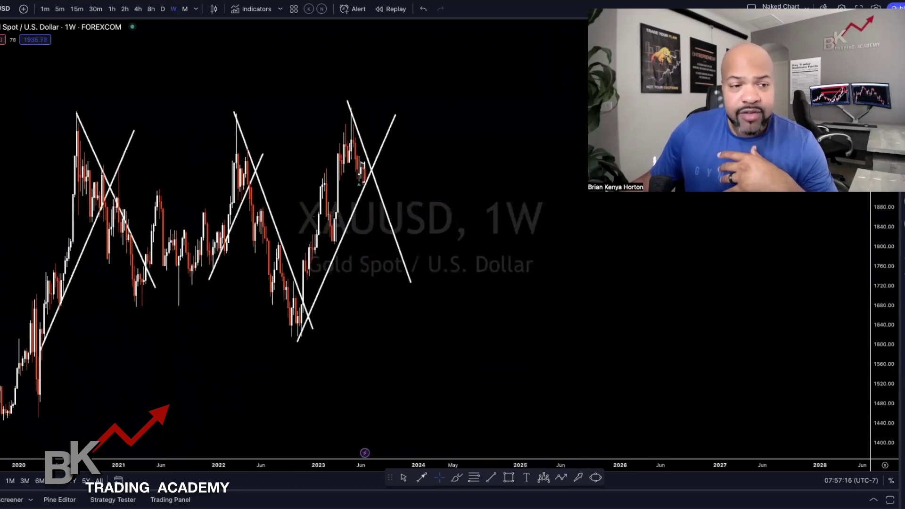
shift+click(350, 111)
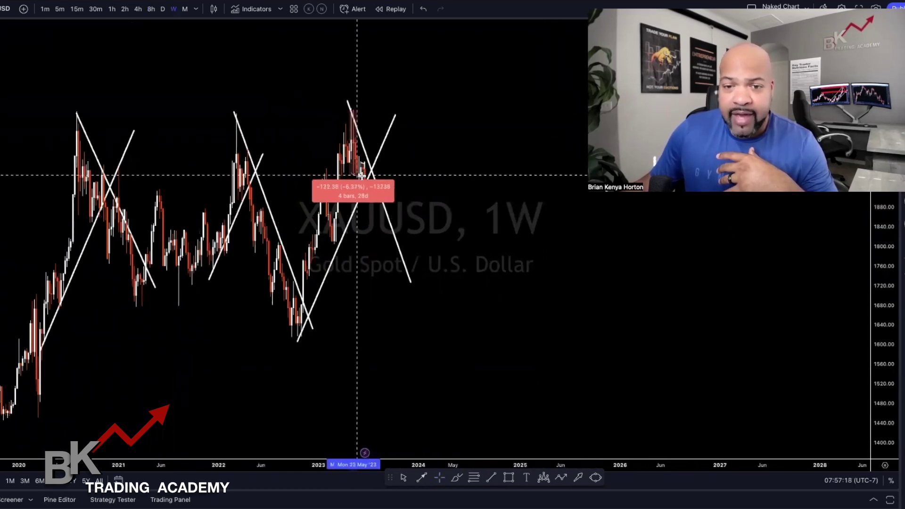
click(368, 206)
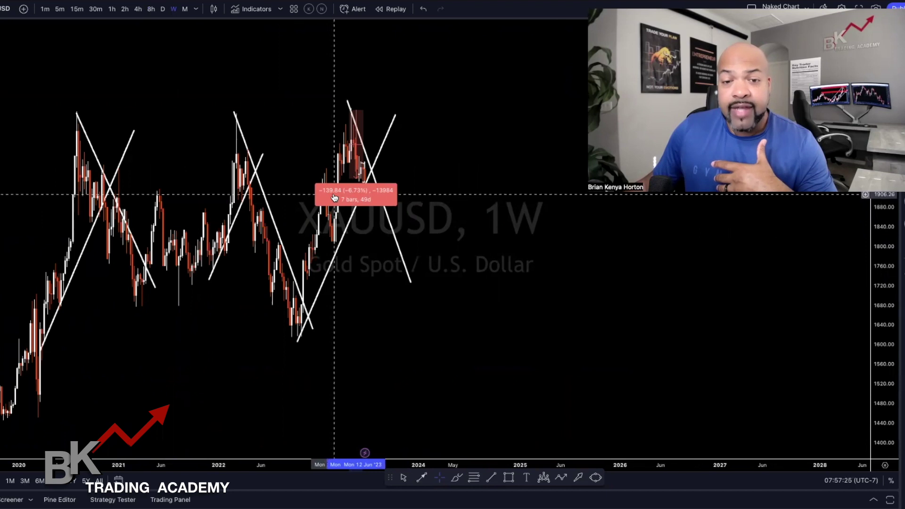
click(201, 74)
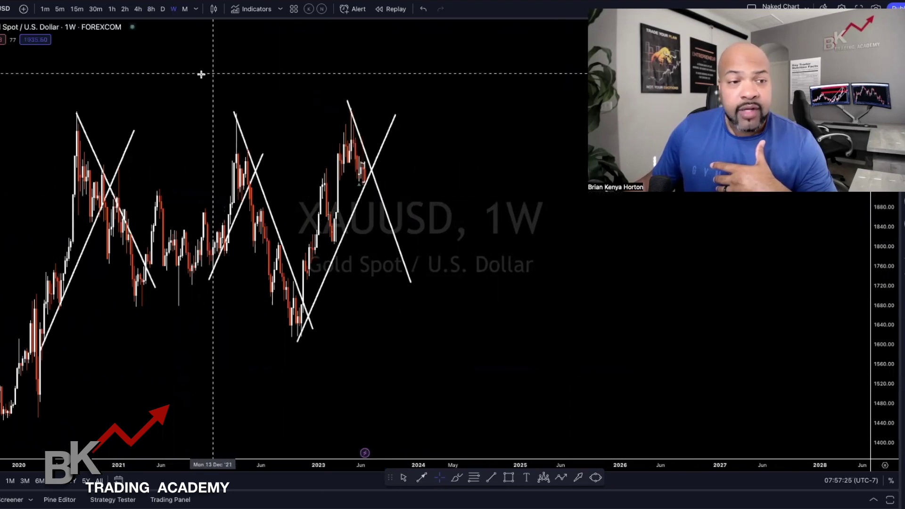
shift+click(235, 115)
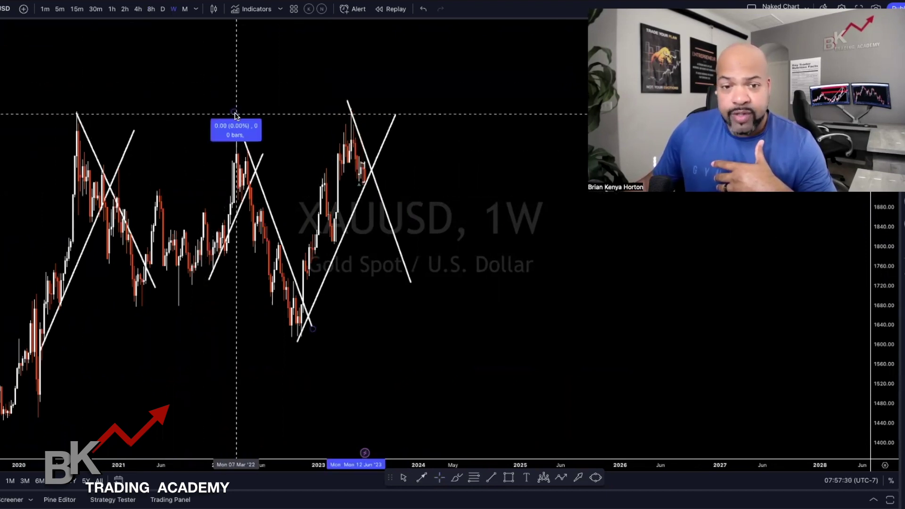
click(249, 187)
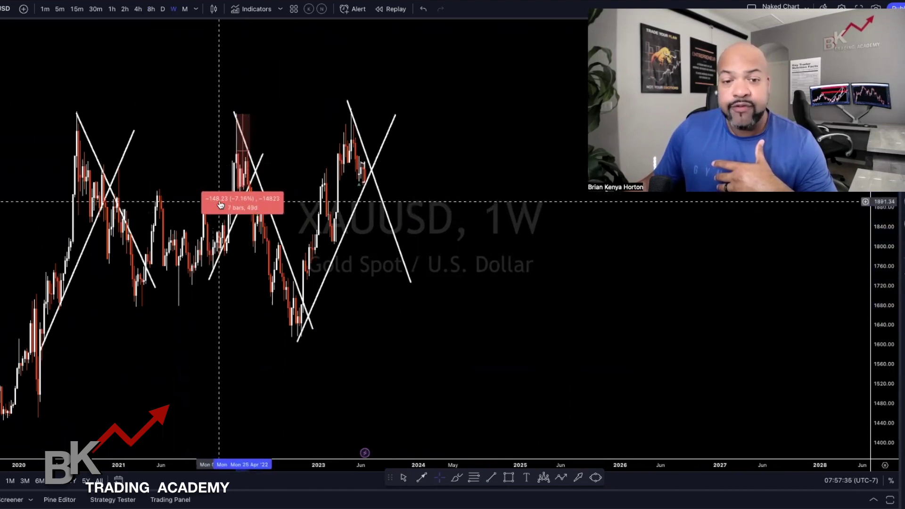
click(211, 167)
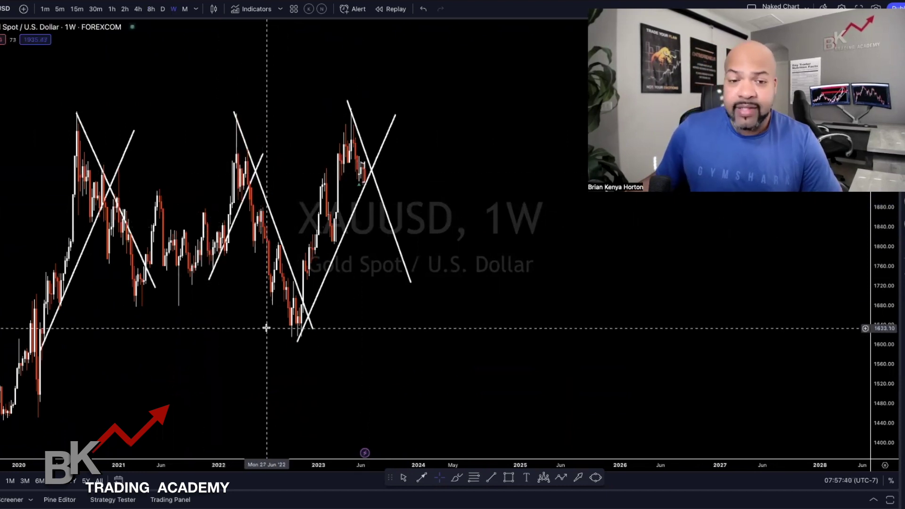
Circle the late 2022 low and the early 2021 low with the Brush
click(456, 478)
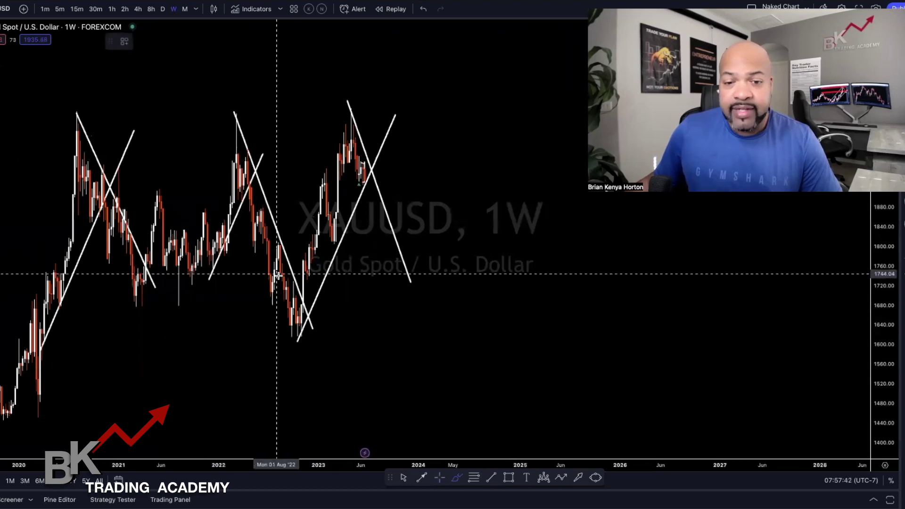
mouse_move(299, 313)
mouse_down()
mouse_move(269, 334)
mouse_move(312, 332)
mouse_up()
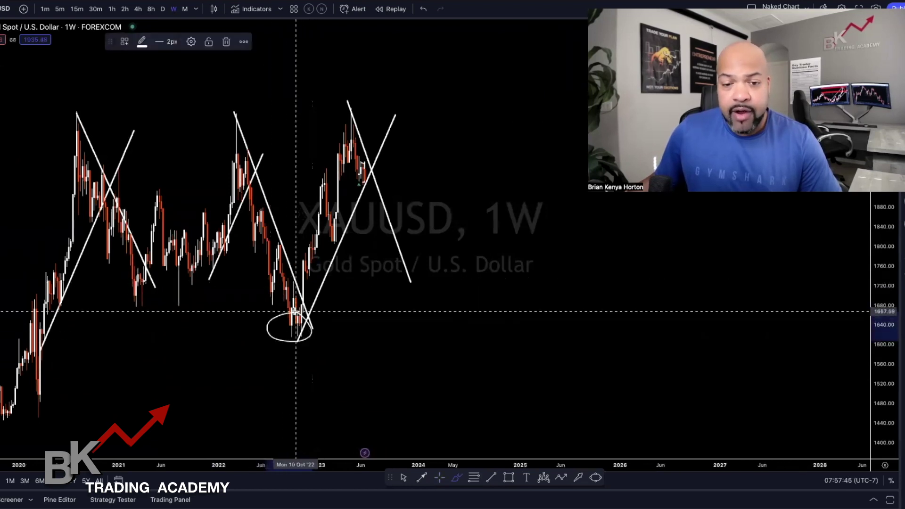
mouse_move(142, 279)
mouse_down()
mouse_move(125, 298)
mouse_move(151, 302)
mouse_move(144, 279)
mouse_up()
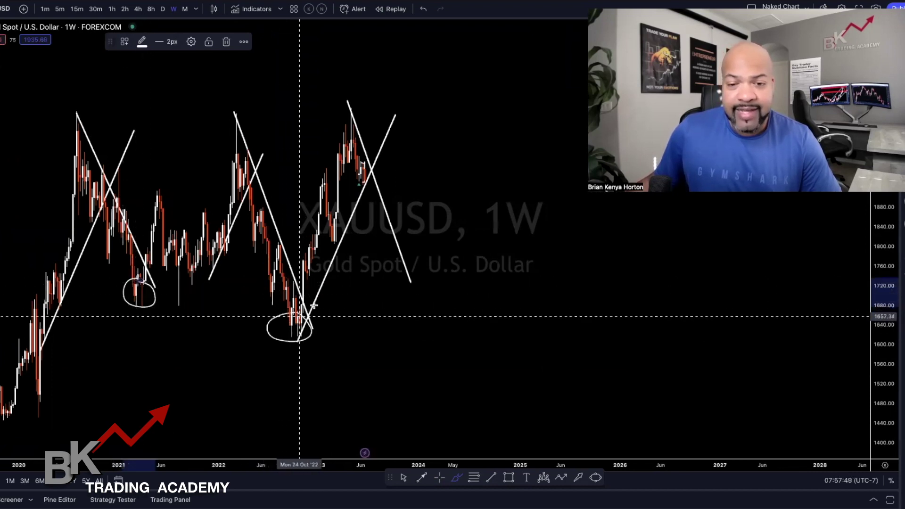
Sketch a projected decline from the current price through levels at about 1810, 1710 and 1640, extending each level back to earlier price action
mouse_move(364, 180)
mouse_down()
mouse_move(388, 239)
mouse_move(257, 243)
mouse_up()
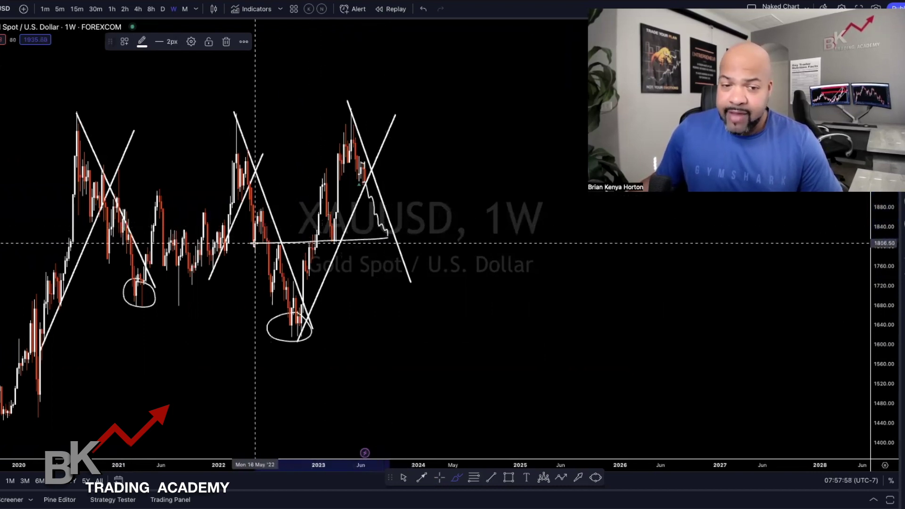
mouse_move(387, 255)
mouse_down()
mouse_move(396, 281)
mouse_move(136, 294)
mouse_up()
mouse_move(394, 285)
mouse_down()
mouse_move(410, 323)
mouse_move(270, 326)
mouse_up()
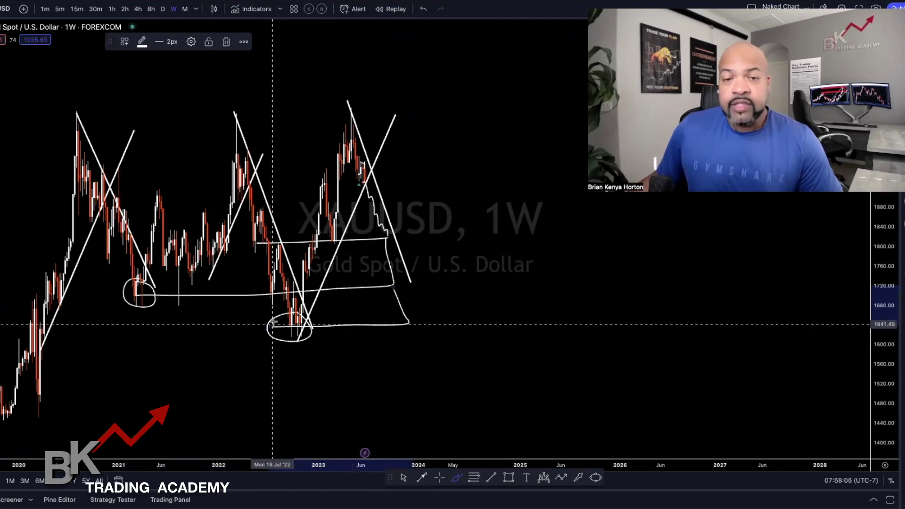